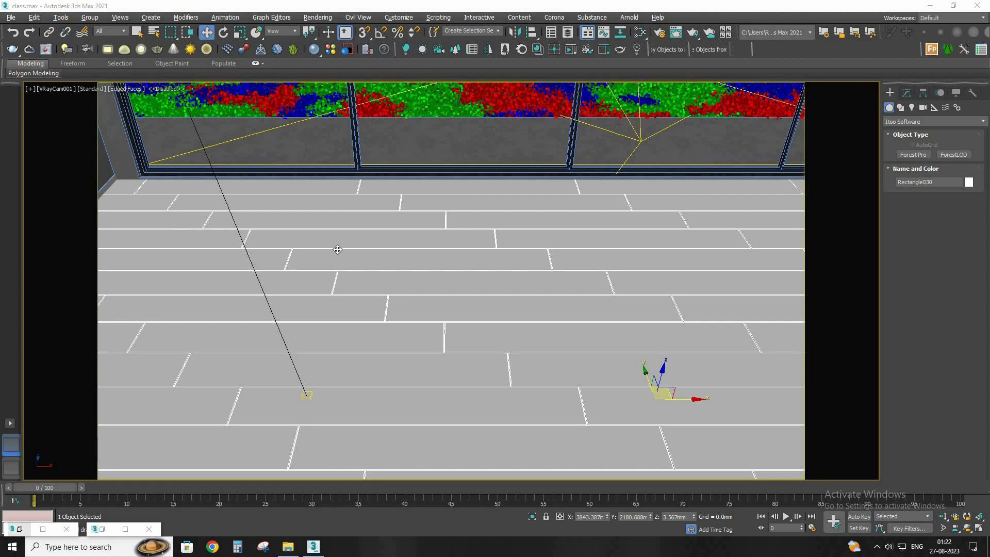
- Look at the current floor render in the V-Ray Frame Buffer, then minimize it
click(126, 529)
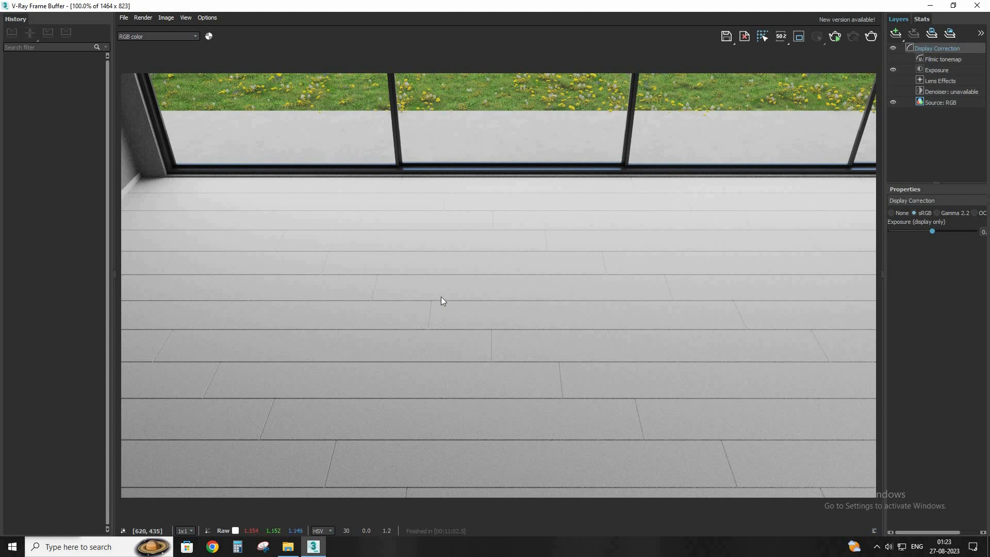
click(930, 6)
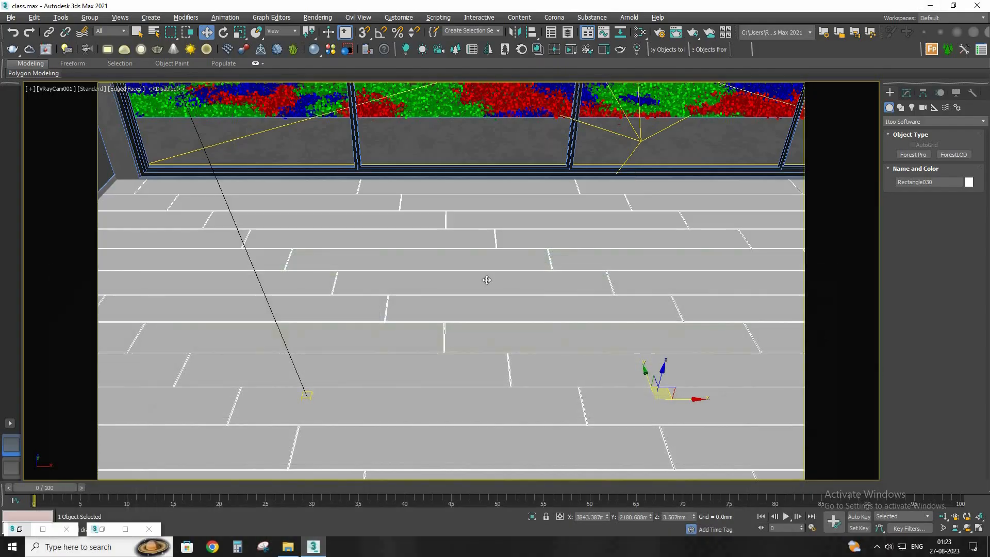
- Switch to File Explorer and locate the Material_Texture_Loader_v1.24 script in the MTL.1.24 folder under Downloads
click(290, 548)
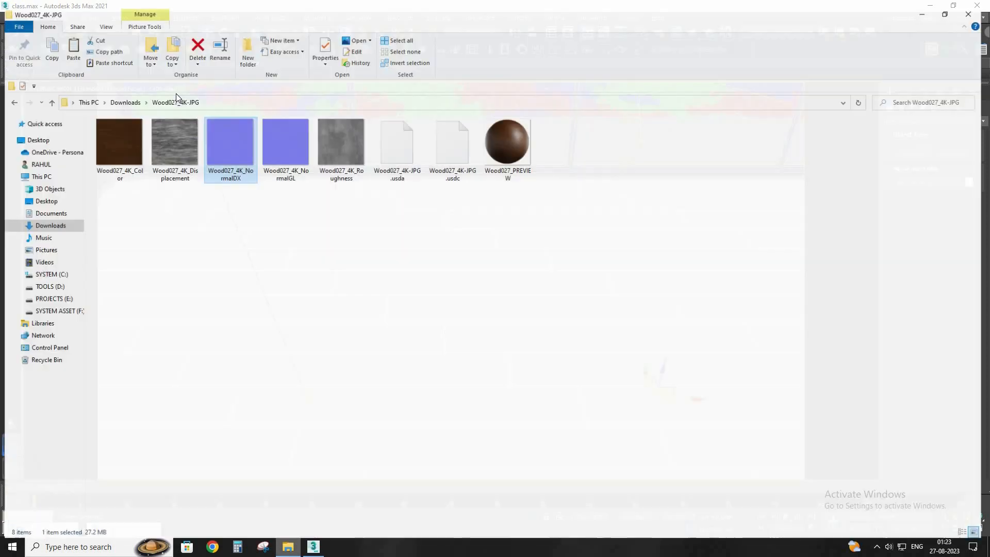
click(178, 95)
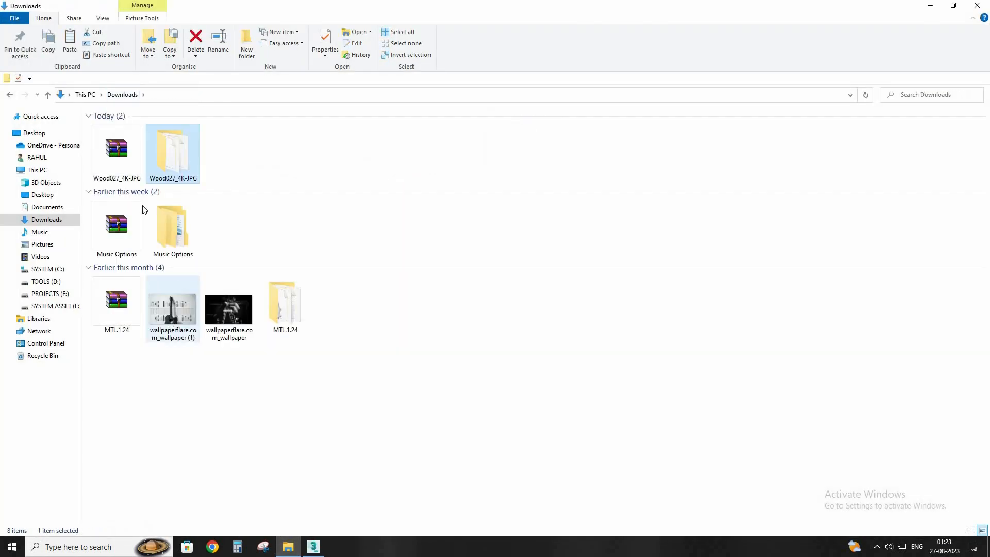
double_click(288, 317)
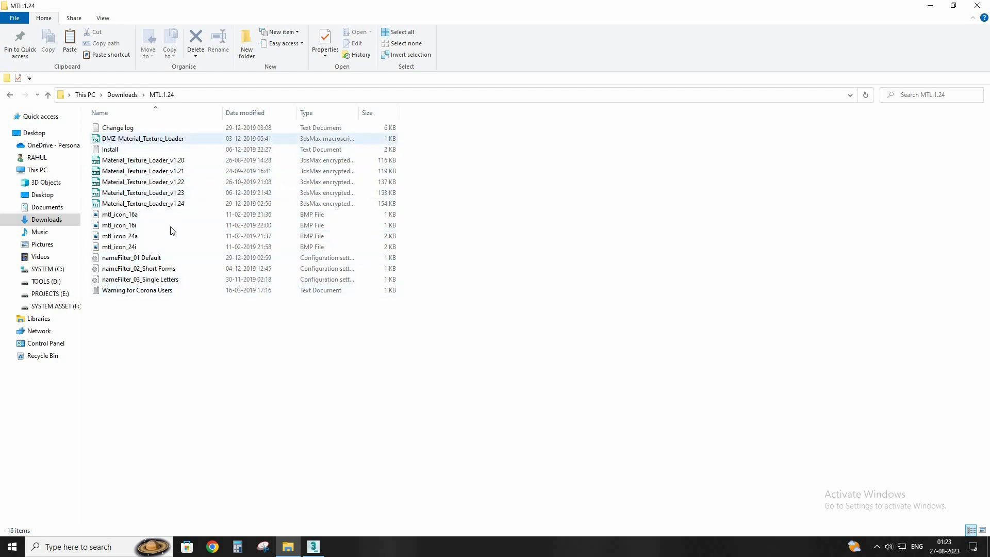
click(185, 203)
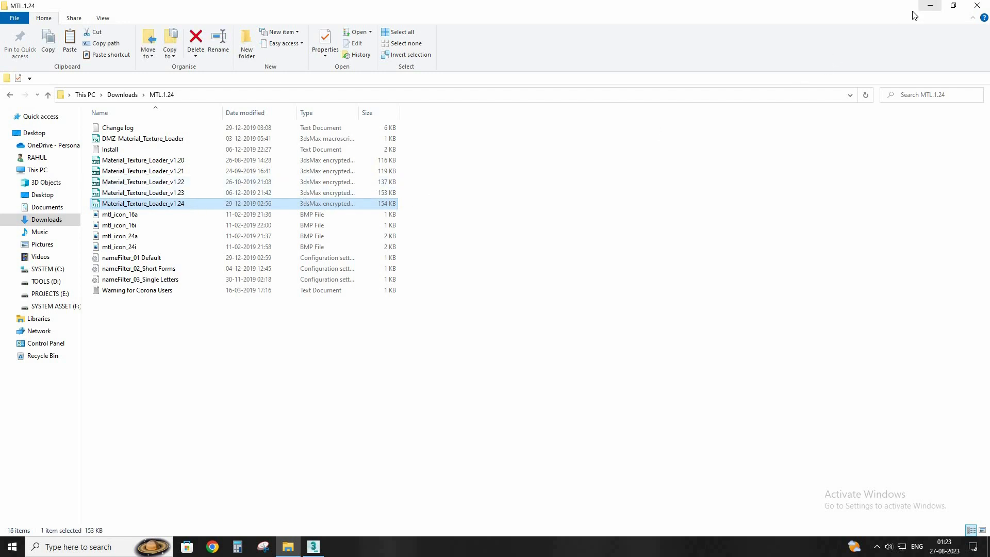
click(930, 5)
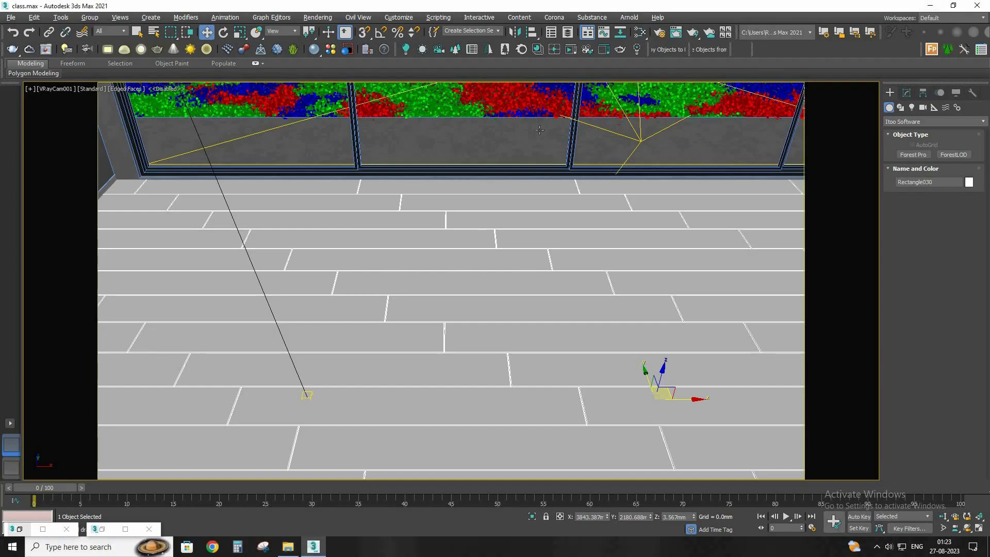
- Run the Material_Texture_Loader_v1.24 script from the MTL.1.24 folder in Downloads
click(399, 18)
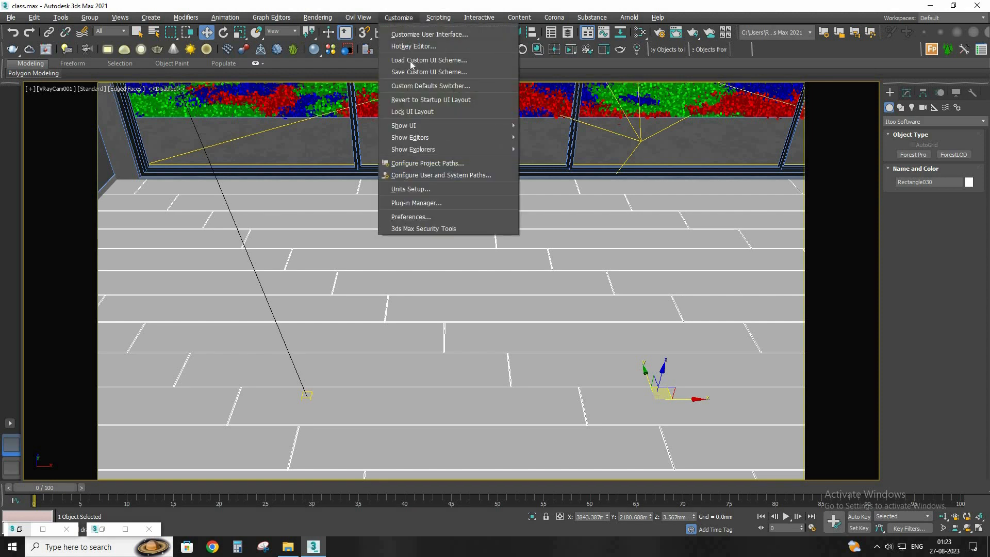
mouse_move(437, 18)
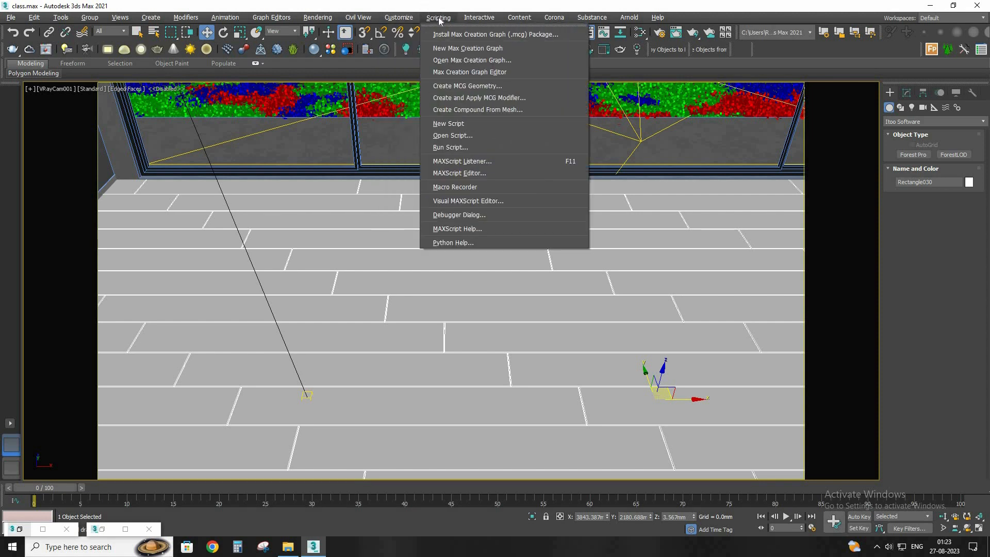
click(457, 147)
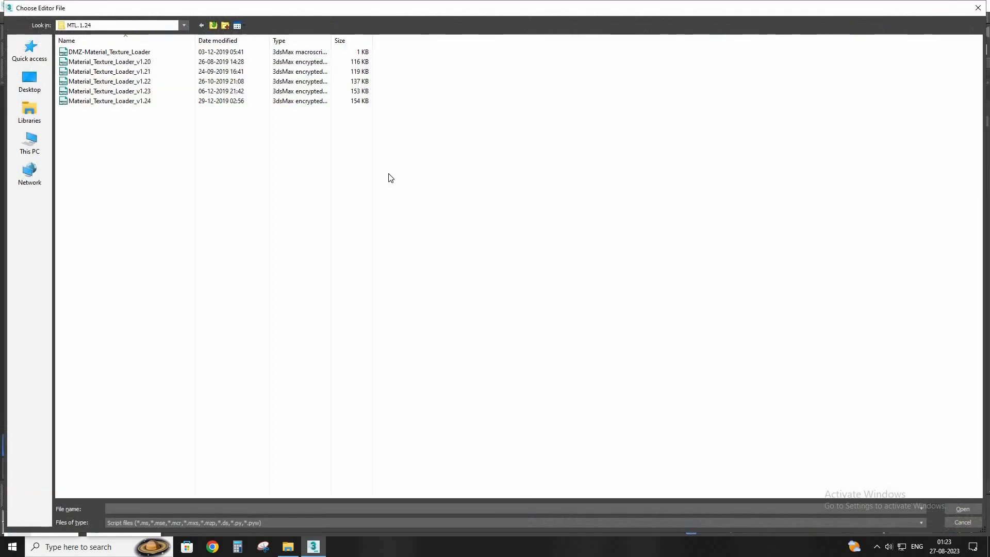
click(42, 148)
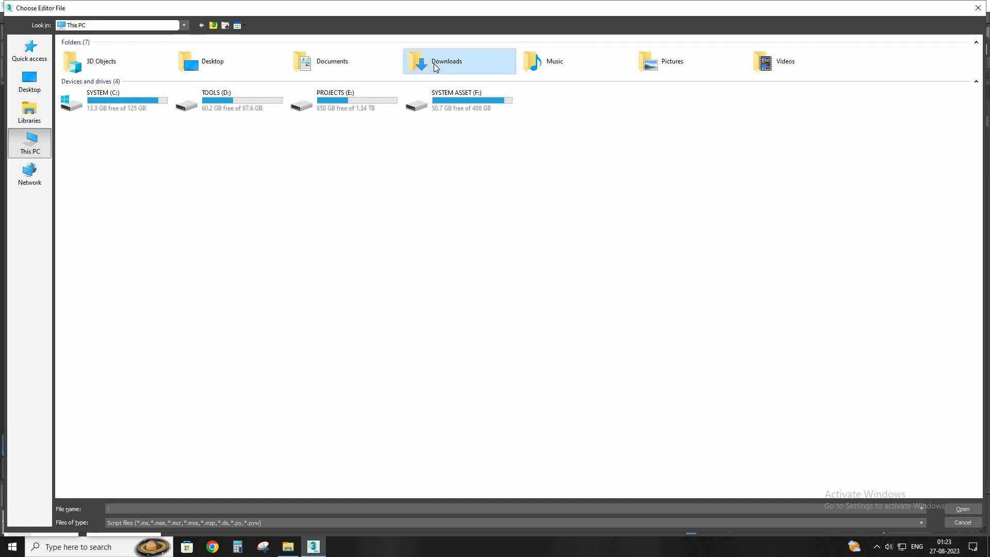
double_click(434, 64)
scroll(195, 258, down, 1)
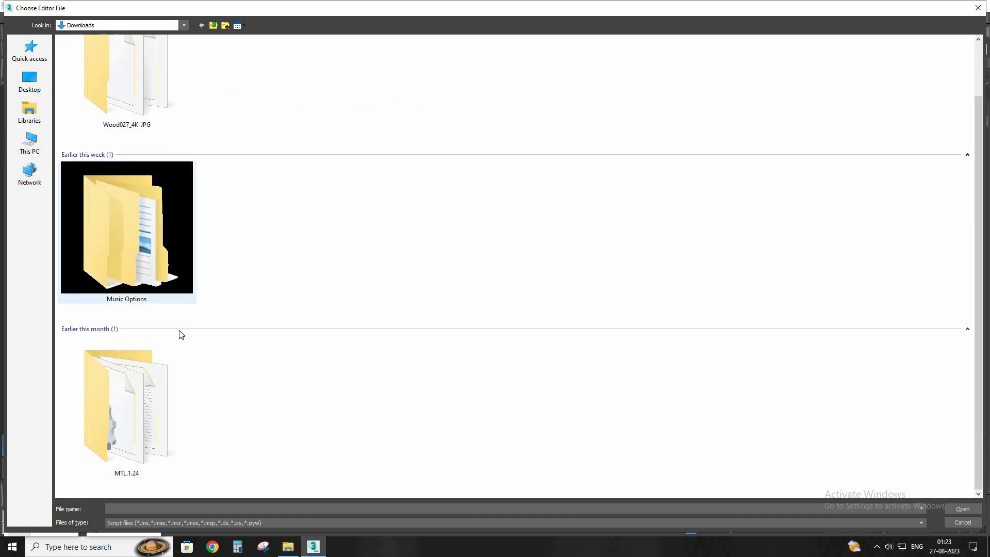
double_click(167, 367)
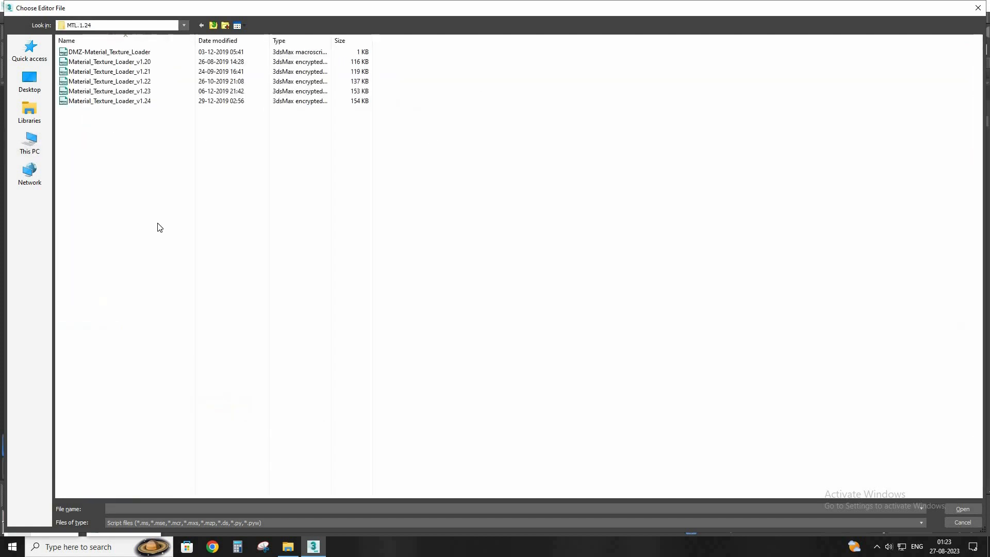
click(139, 102)
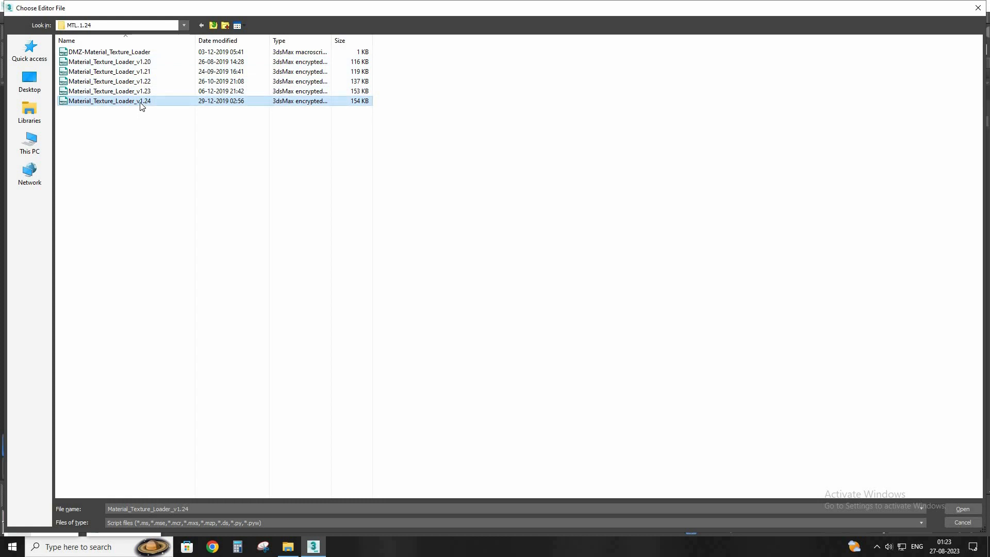
double_click(140, 102)
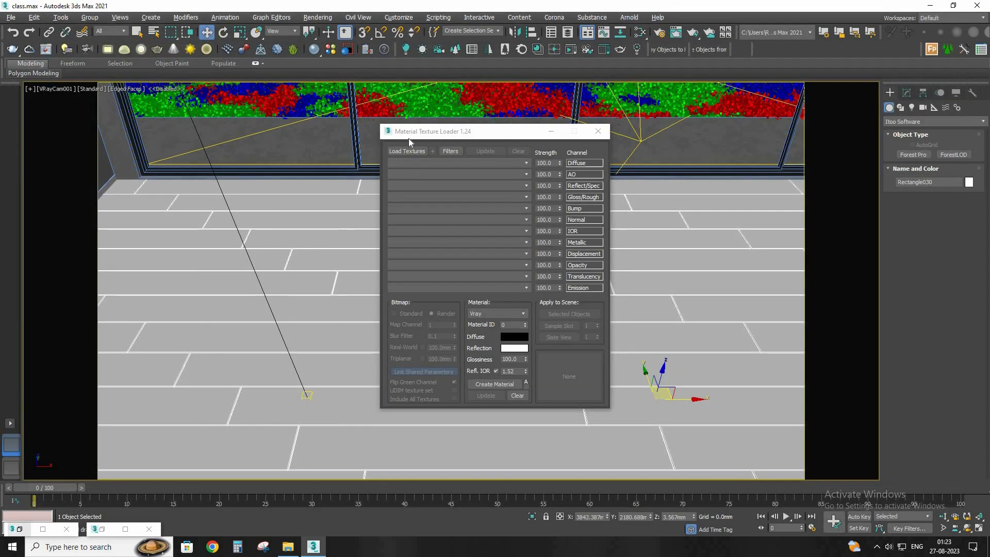
- Reposition the Material Texture Loader window and review its material renderer options, keeping Vray
drag(409, 139, 313, 122)
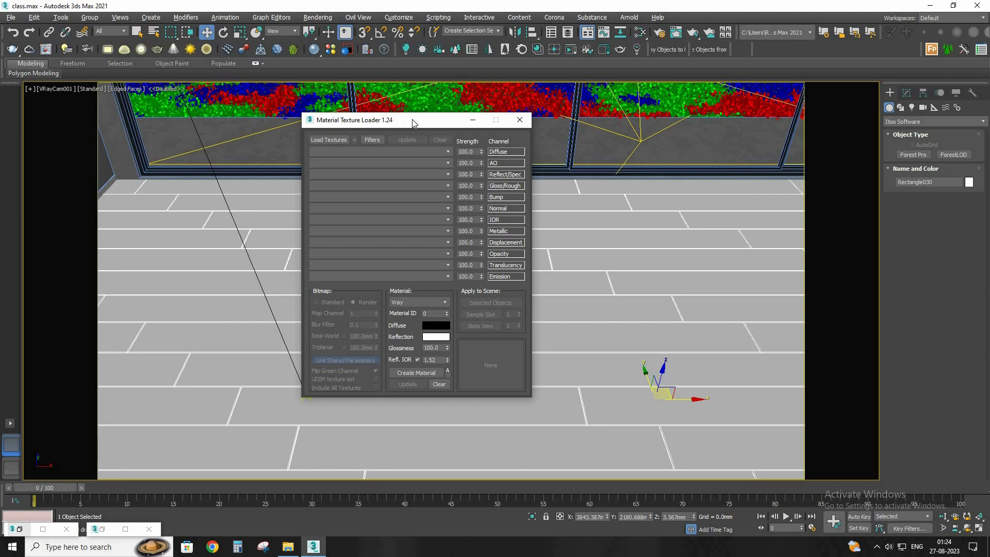
drag(394, 120, 461, 111)
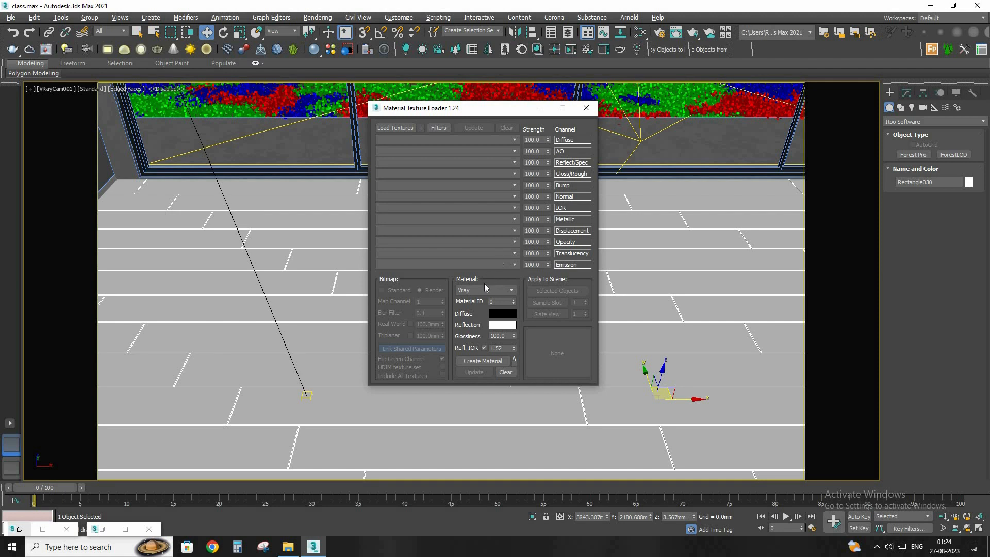
click(475, 291)
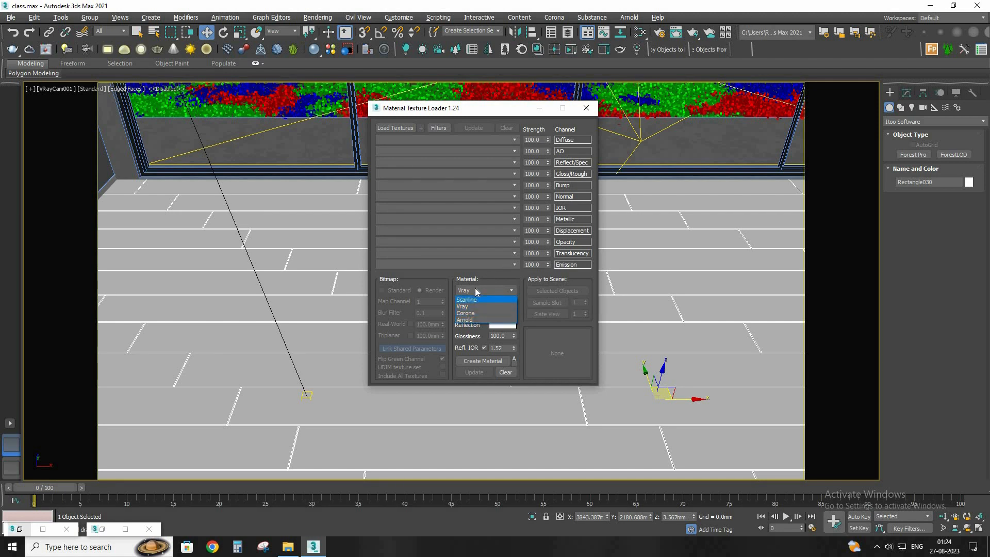
click(475, 289)
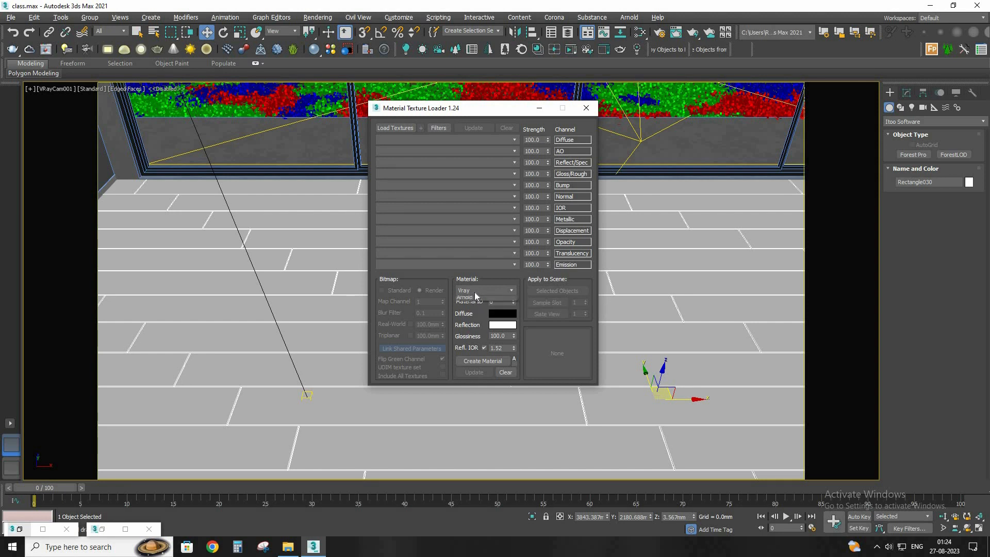
click(474, 292)
click(474, 292)
- Start loading textures from the Wood027_4K-JPG folder and preview its color, displacement, normal and roughness maps
click(397, 129)
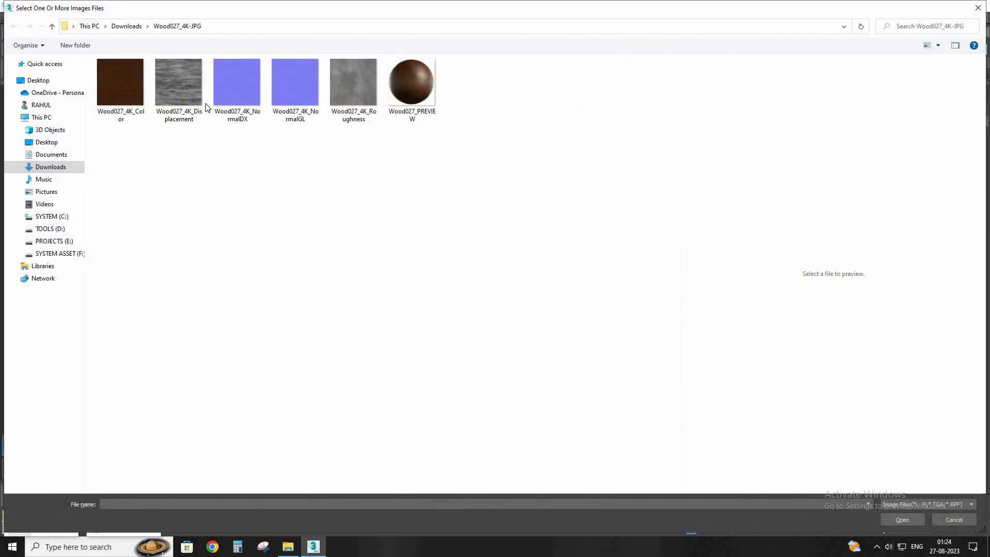
click(127, 26)
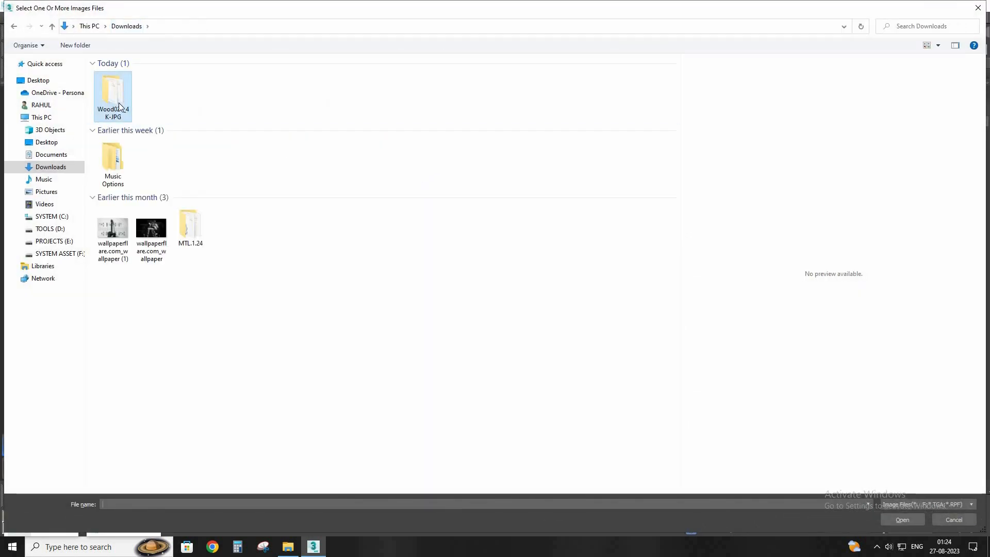
double_click(116, 98)
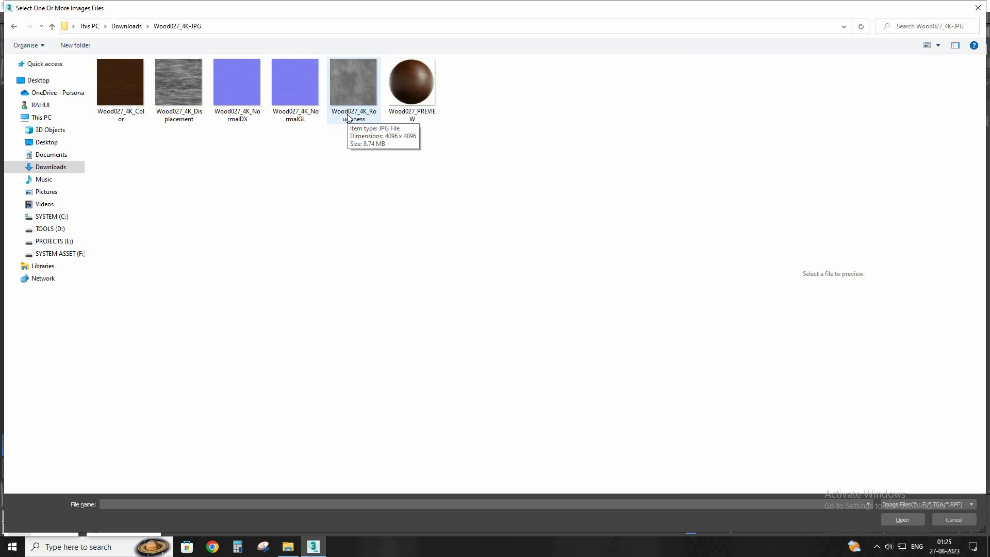
click(120, 90)
click(178, 83)
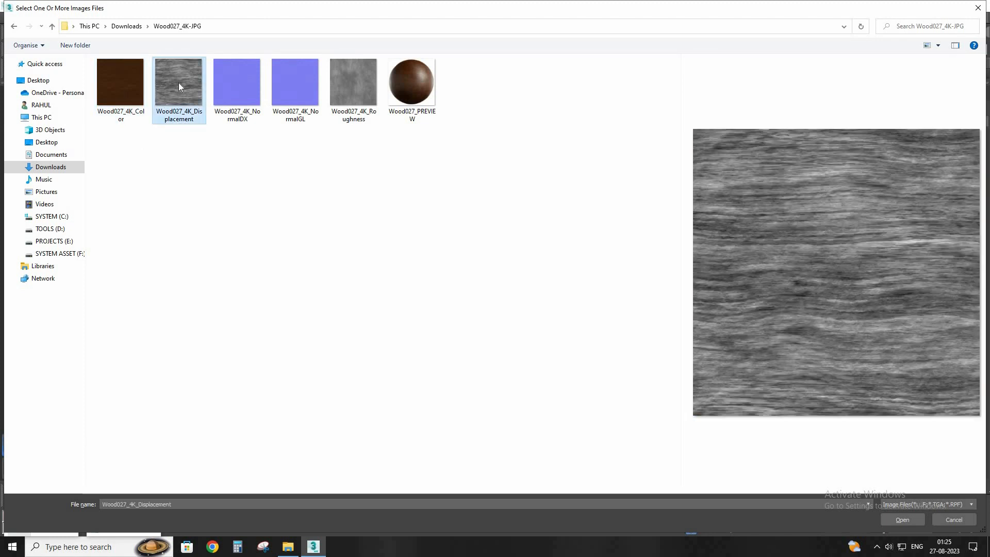
click(238, 84)
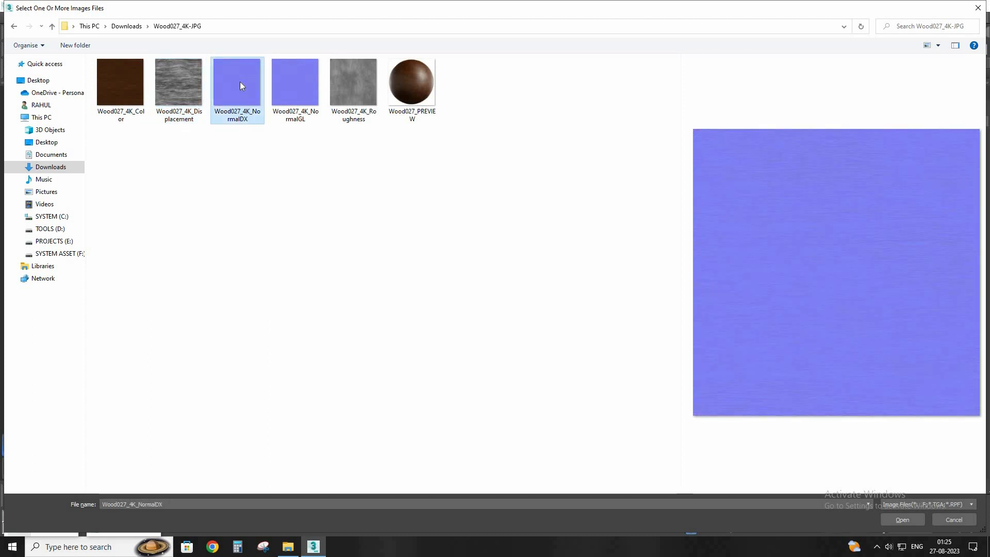
click(284, 86)
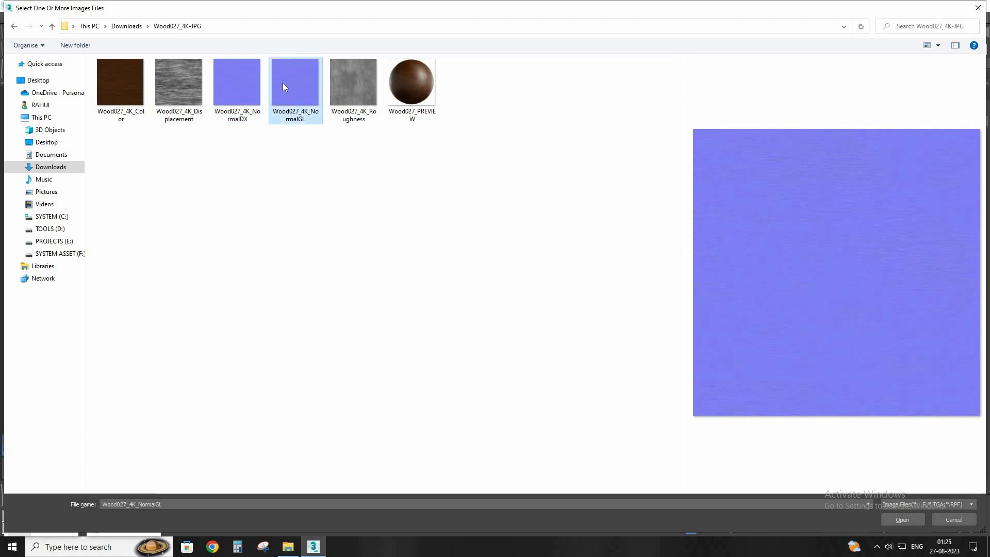
click(373, 96)
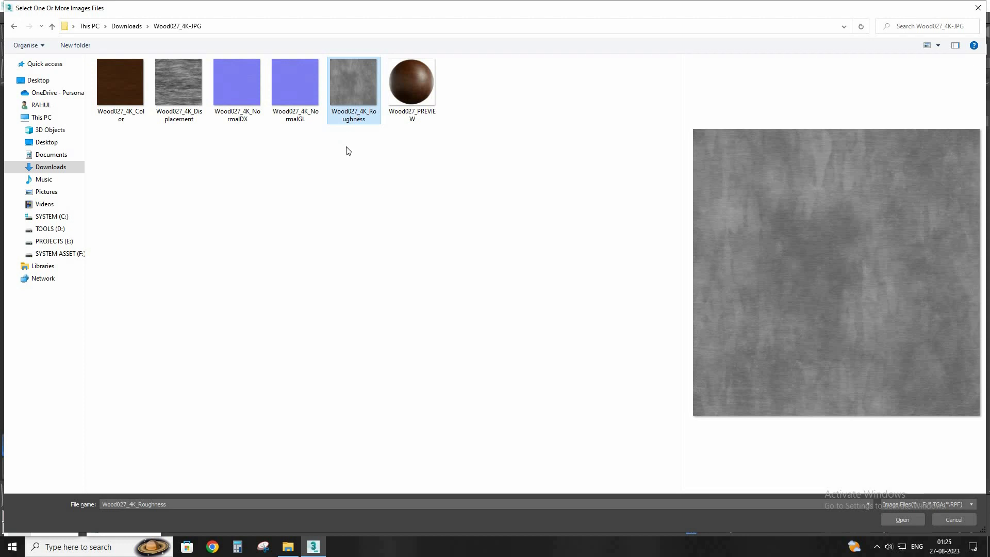
click(277, 201)
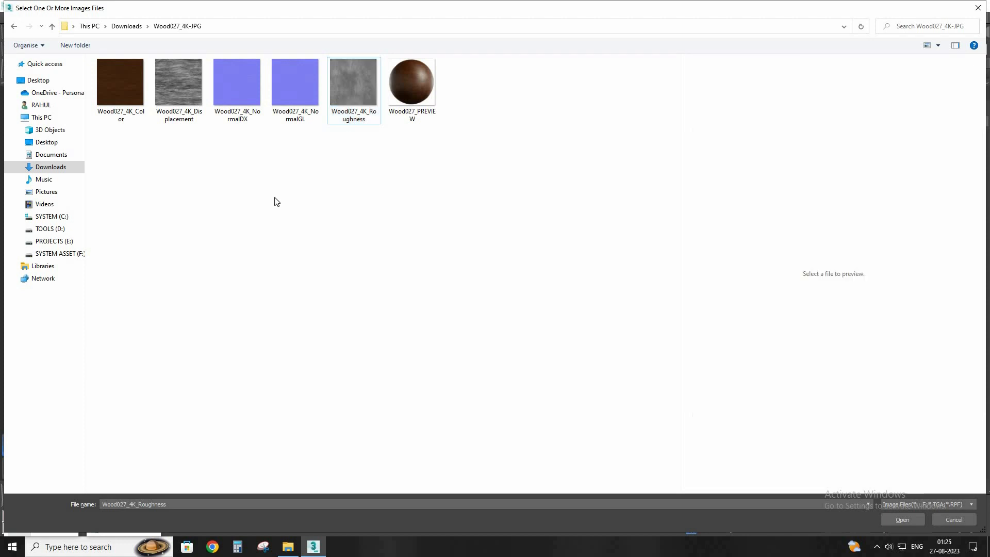
- Load the Wood027_4K Color, Displacement, NormalDX and Roughness images into the texture loader, leaving out NormalGL
click(125, 101)
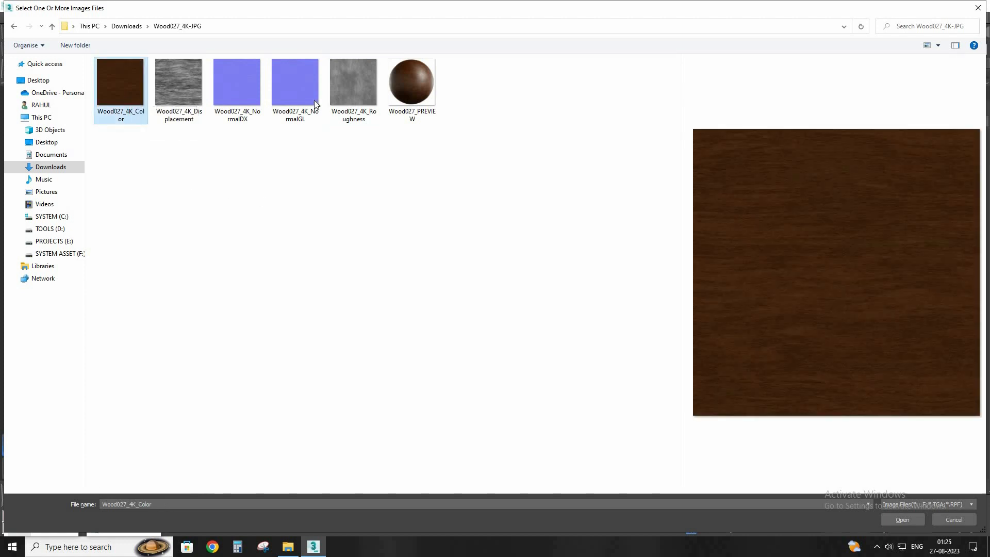
shift+click(352, 79)
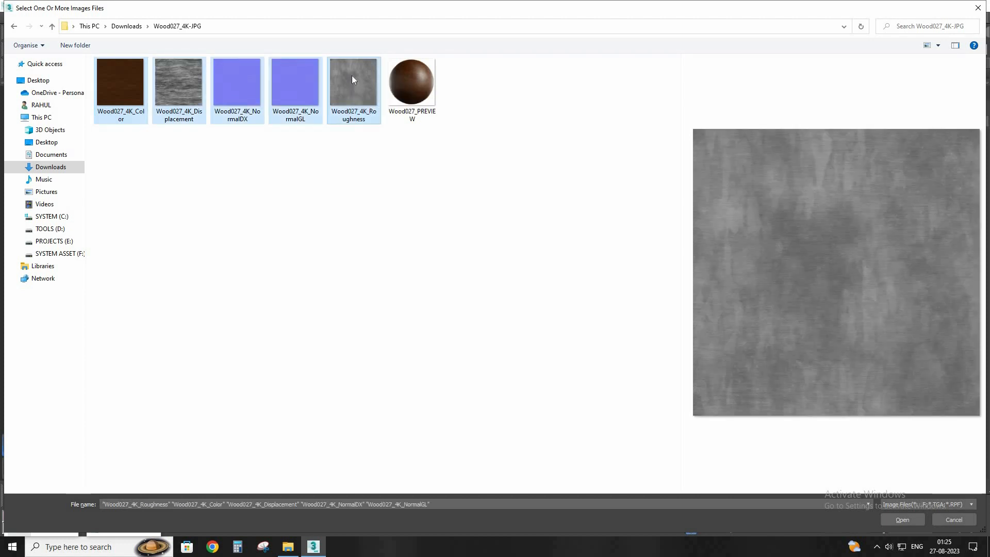
ctrl+click(296, 84)
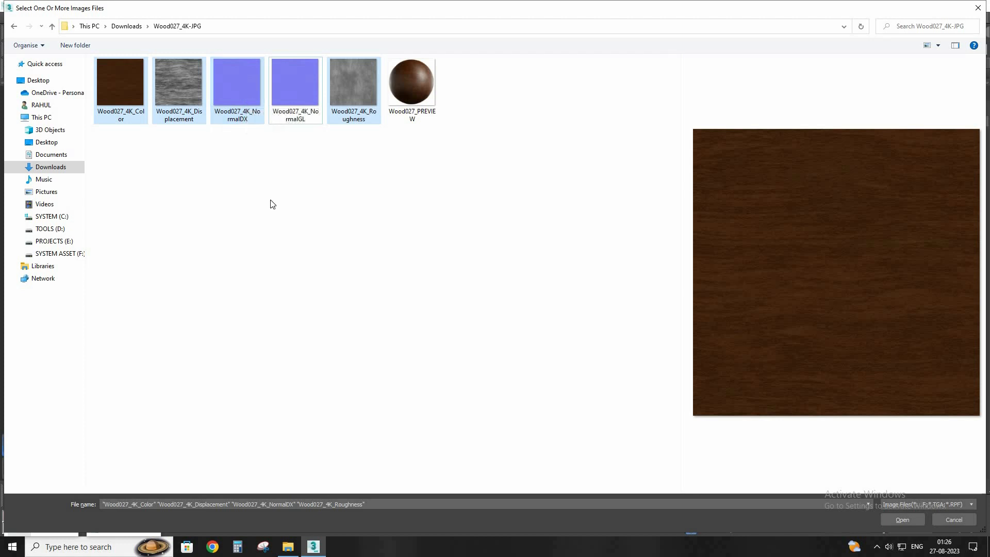
click(894, 519)
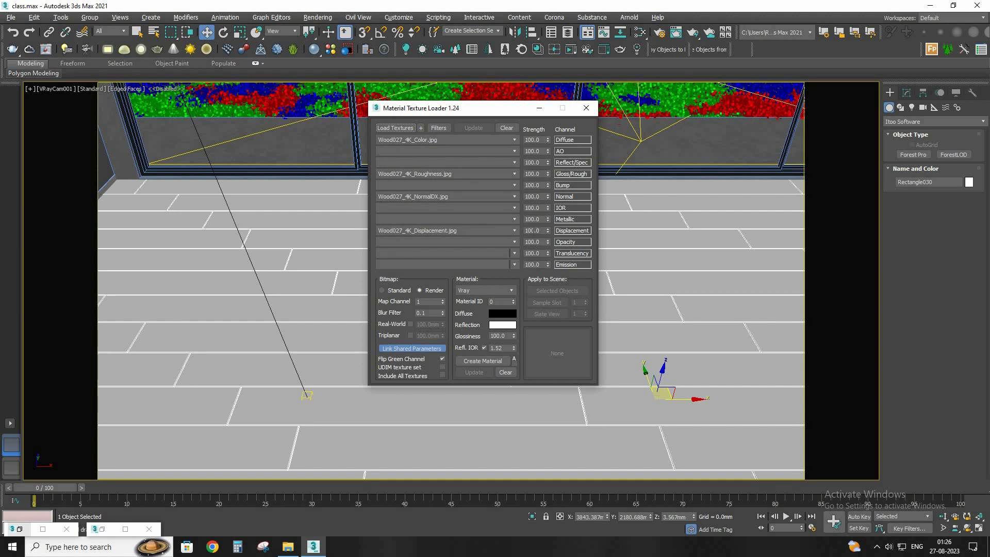
- Set the Displacement strength to 0 and create the Vray material with the name Wood027_4K_
double_click(530, 230)
text(0)
click(468, 361)
drag(456, 269, 412, 269)
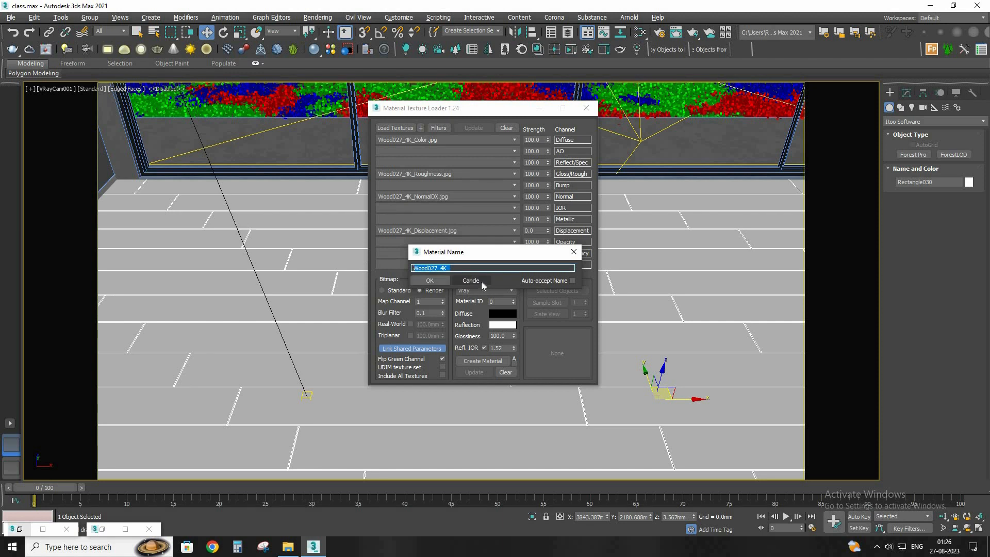
click(436, 279)
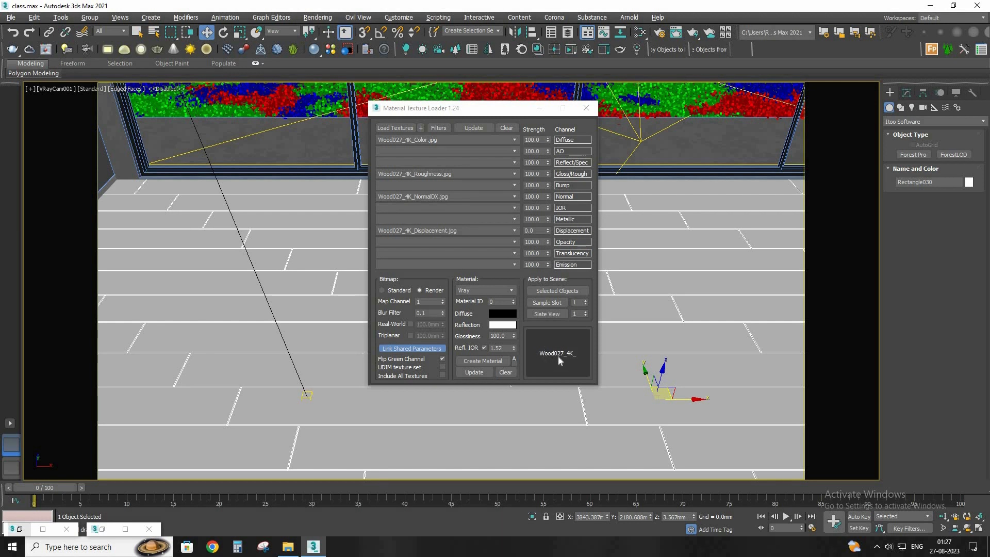
- Place the Wood027_4K_ material from the texture loader into the Slate Material Editor's NEW view as an Instance
click(557, 356)
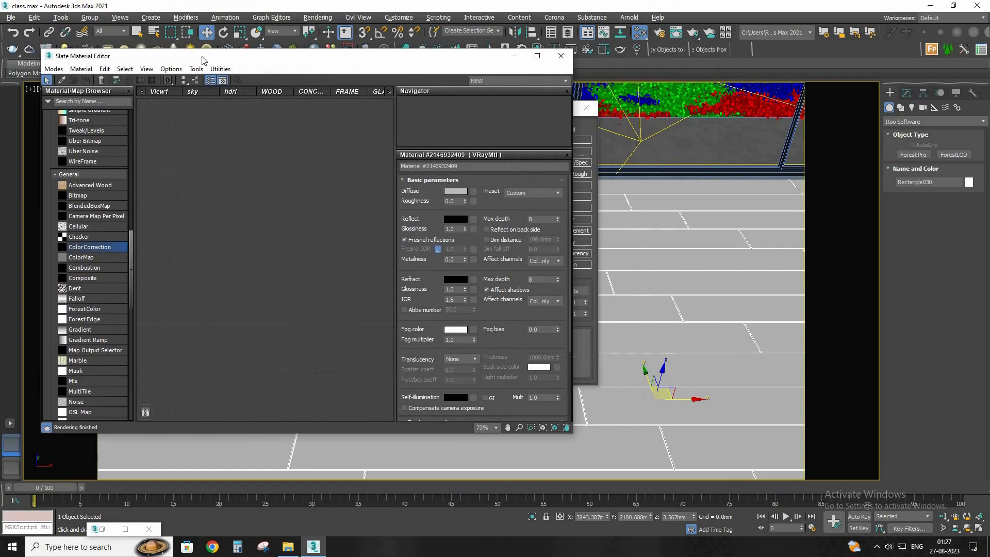
drag(202, 61, 52, 125)
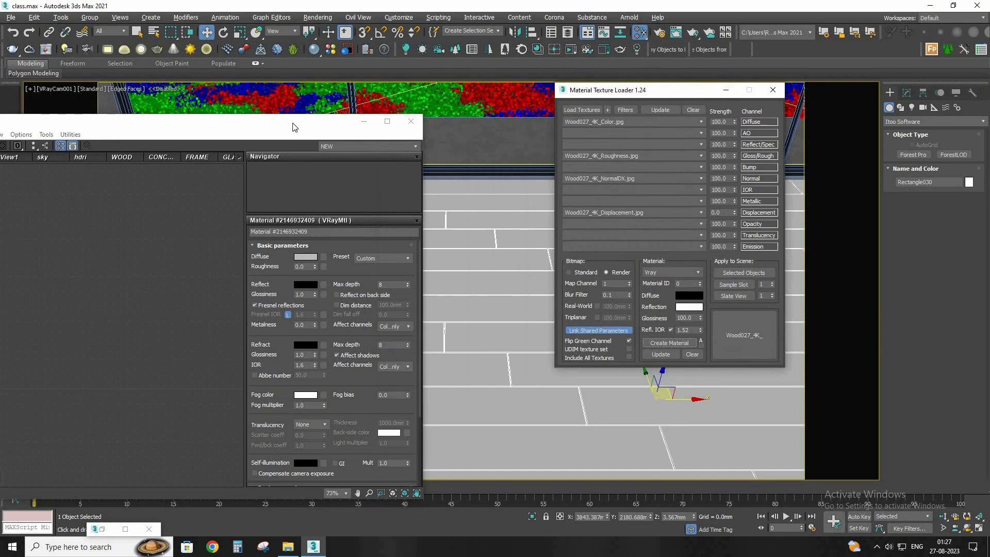
drag(294, 127, 359, 48)
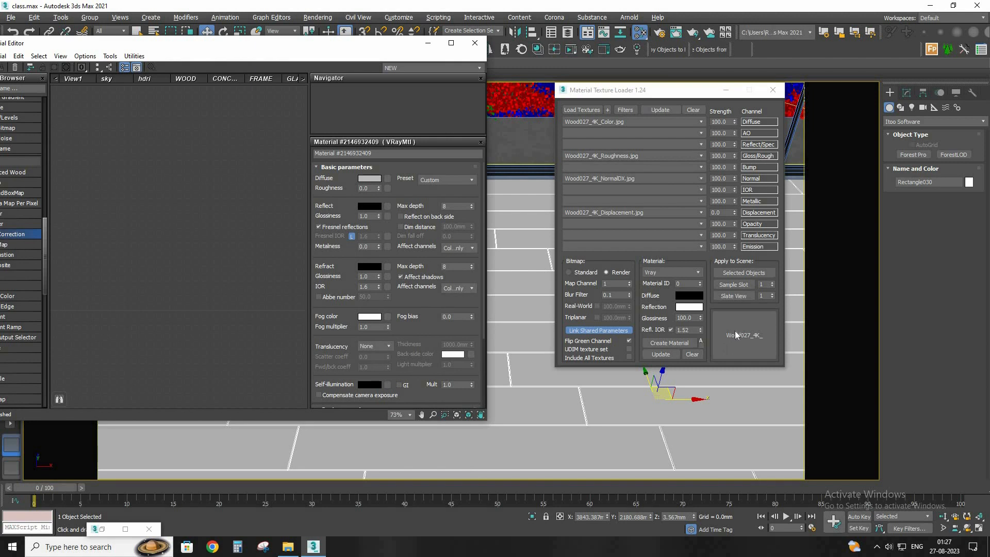
drag(752, 327, 199, 205)
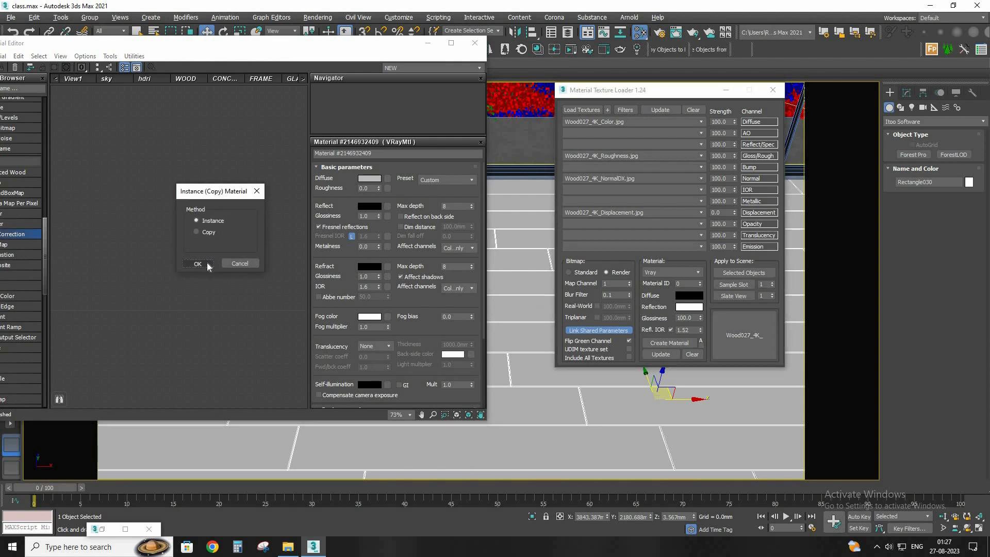
click(207, 263)
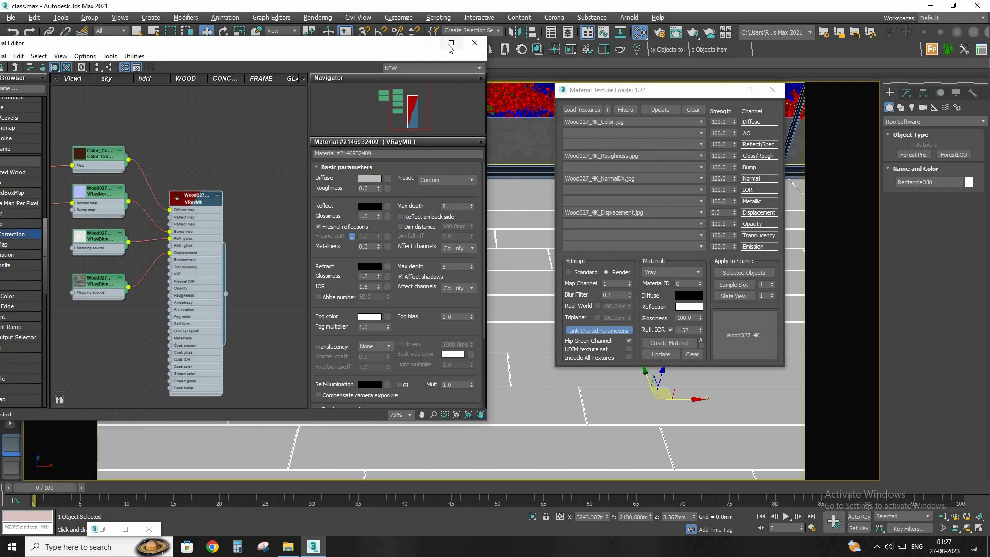
- Maximize the Slate Material Editor, move the VRayMtl node away from its map nodes and open its parameters
click(450, 46)
scroll(444, 156, up, 5)
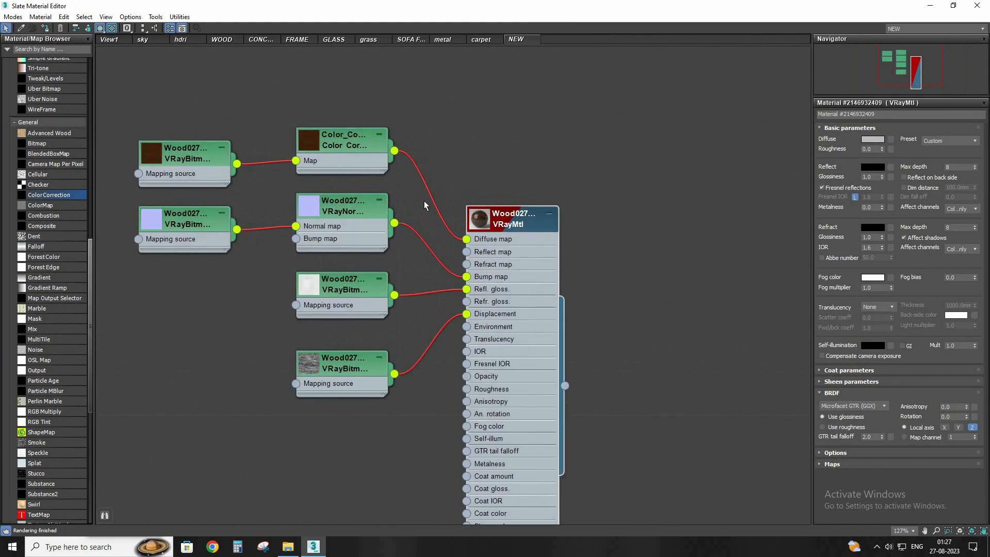
scroll(314, 142, up, 1)
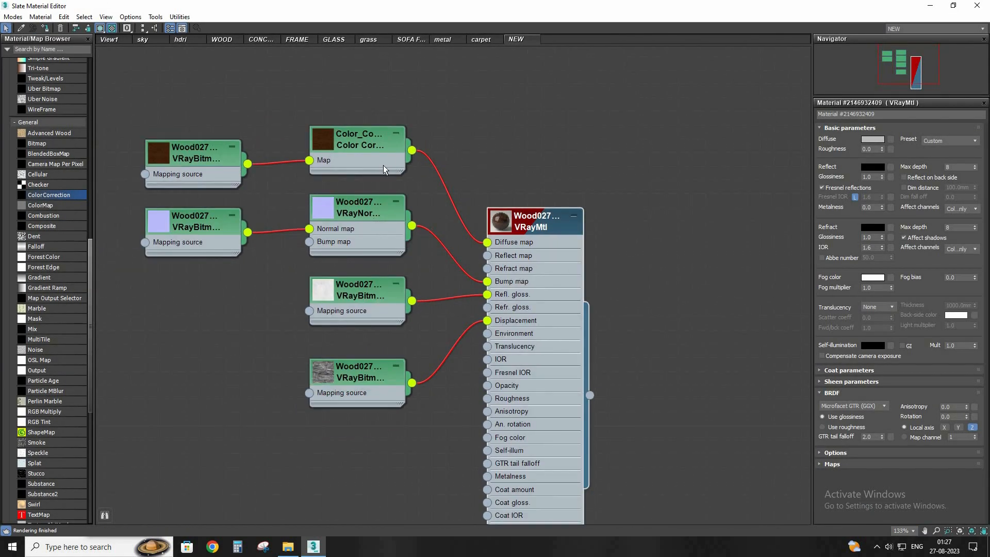
scroll(457, 142, up, 1)
drag(536, 236, 589, 177)
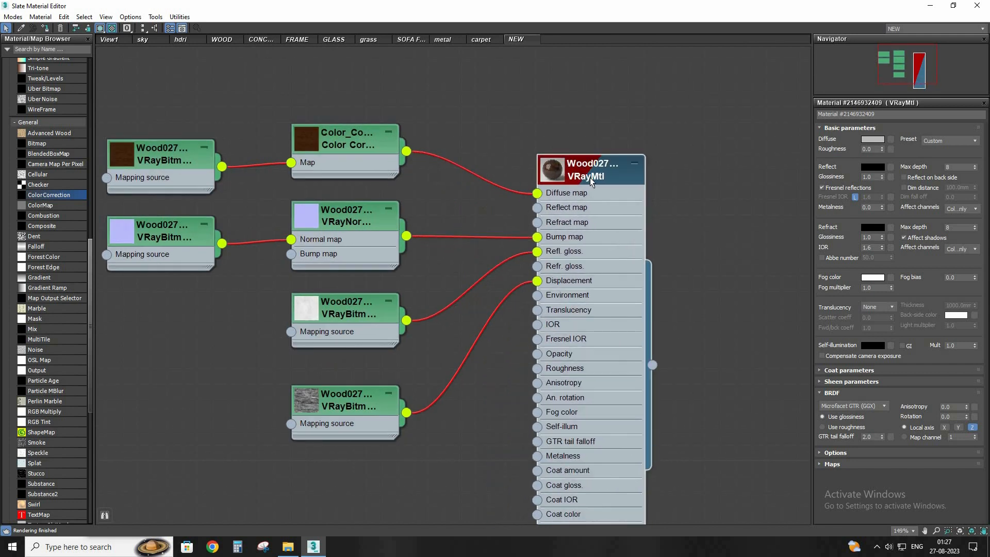
scroll(523, 175, down, 1)
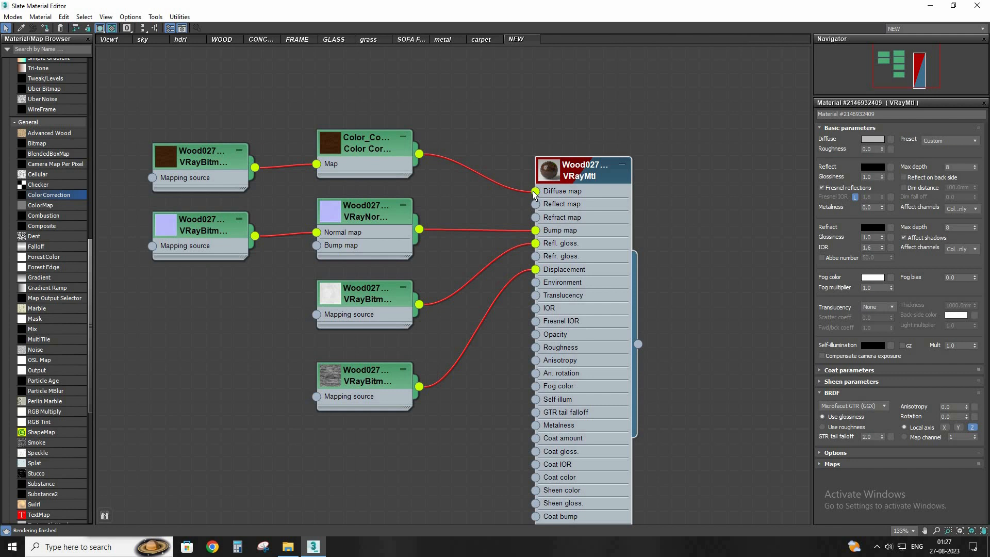
scroll(508, 193, up, 2)
double_click(555, 166)
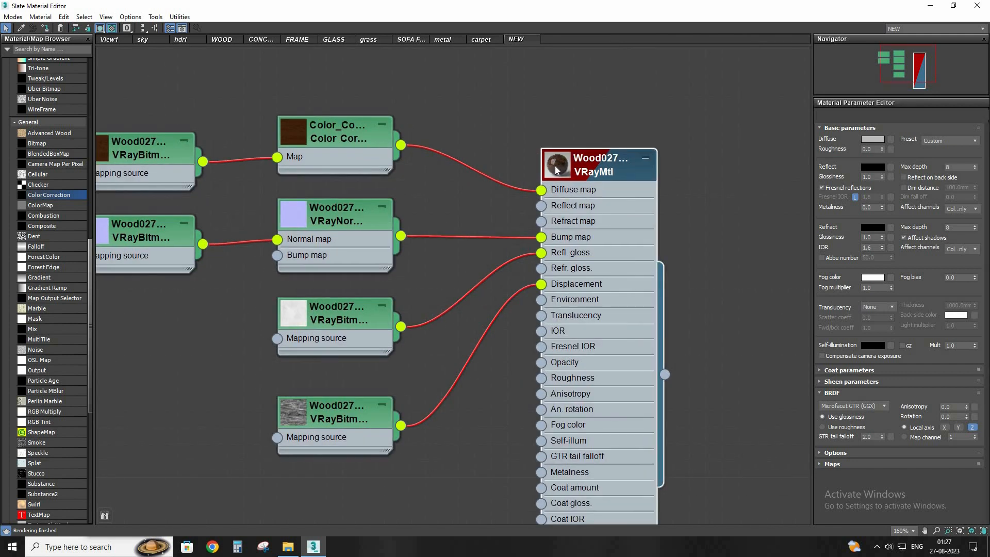
- Clear the view by shrinking the material editor and minimizing the texture loader, and assign the Wood027_4K_ material to the selected floor
drag(634, 6, 749, 238)
click(376, 250)
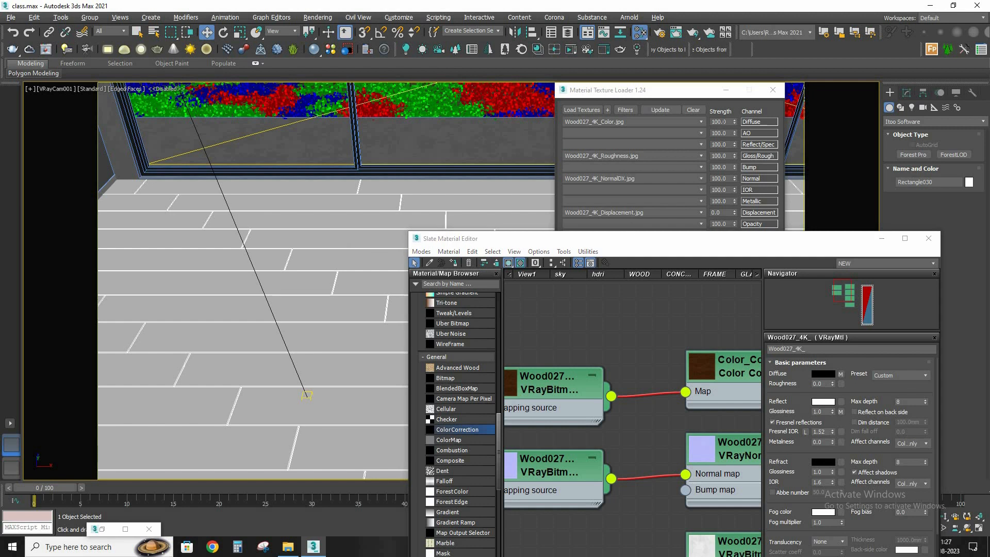
click(724, 92)
drag(775, 238, 757, 178)
drag(641, 178, 620, 146)
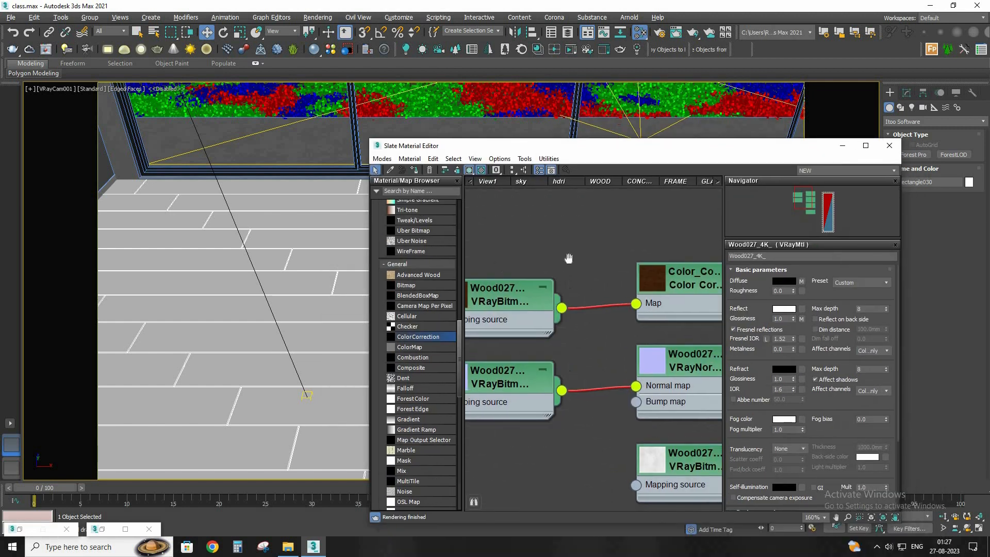
middle_drag(648, 225, 428, 207)
scroll(427, 206, down, 1)
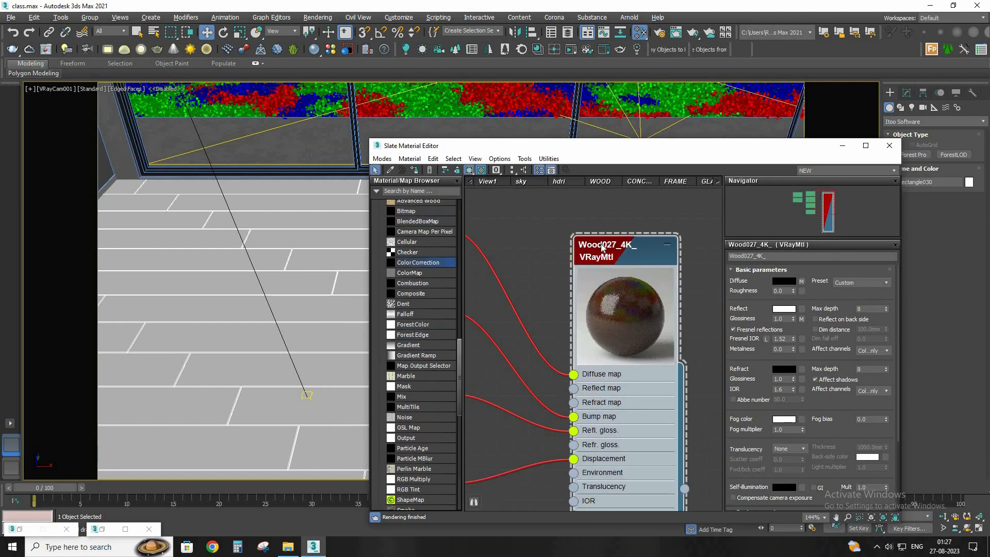
click(413, 170)
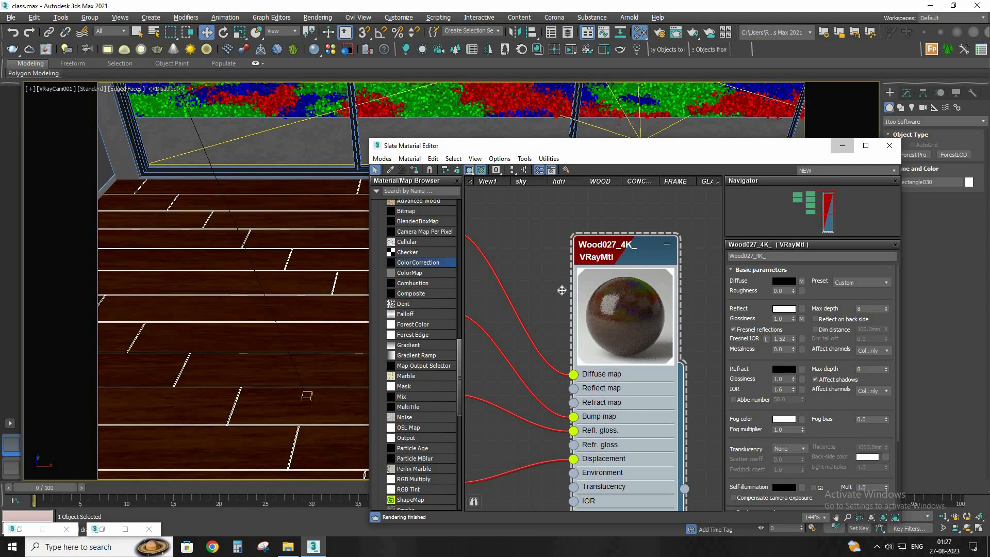
- Bring up the V-Ray Frame Buffer and run an interactive render of the wood floor
click(841, 146)
click(906, 93)
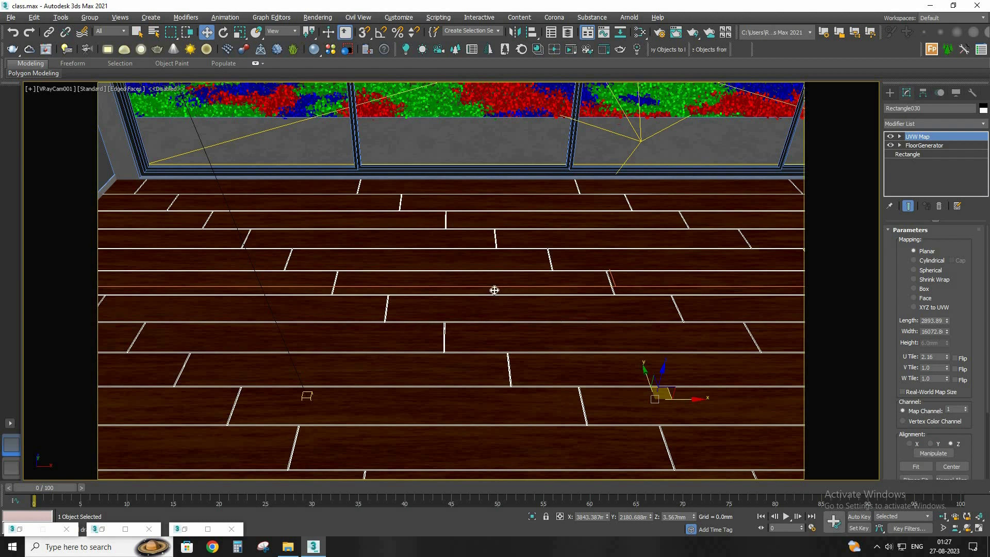
click(207, 533)
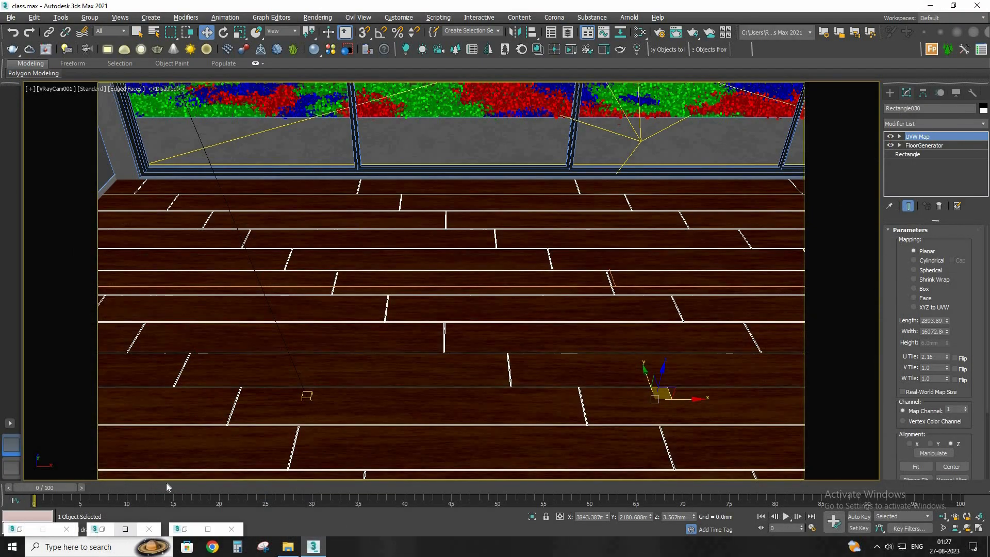
click(125, 529)
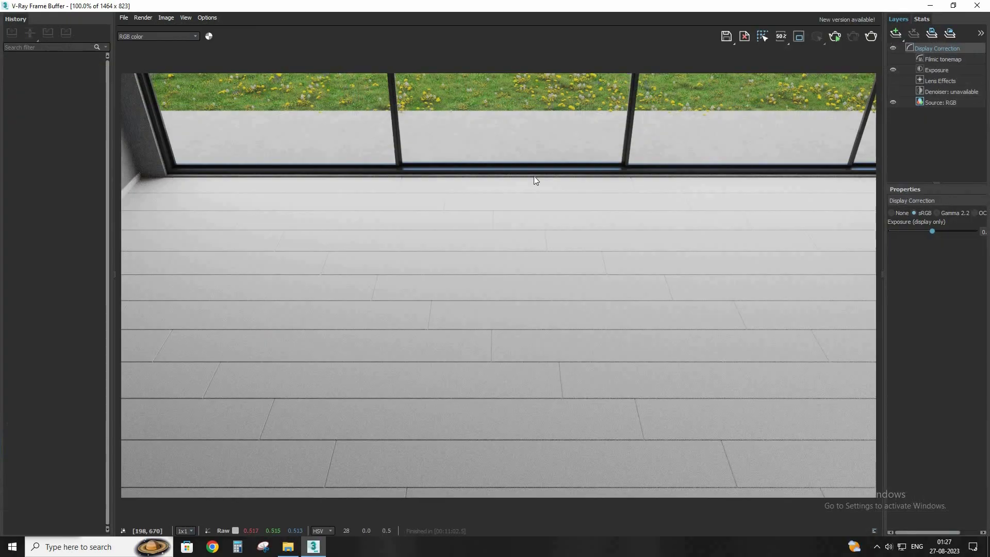
click(834, 41)
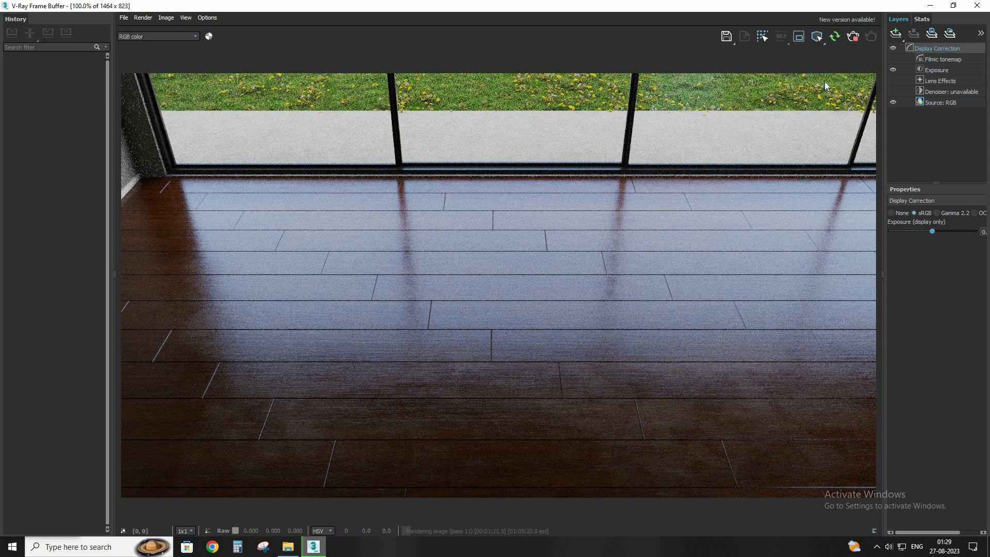
key(m)
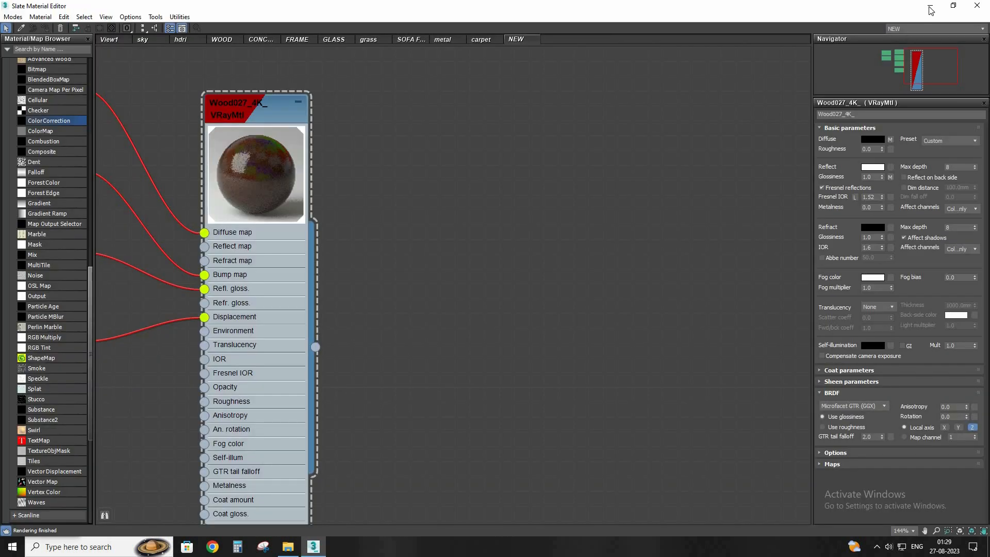
click(930, 10)
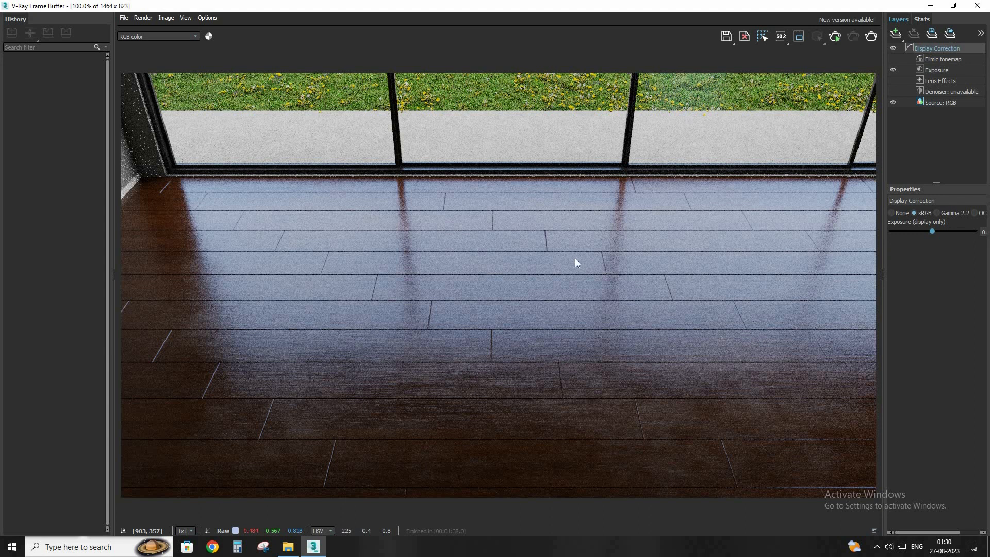
- Arrange the V-Ray Frame Buffer and the Slate Material Editor side by side with the Wood027_4K_ nodes in view
drag(567, 3, 270, 15)
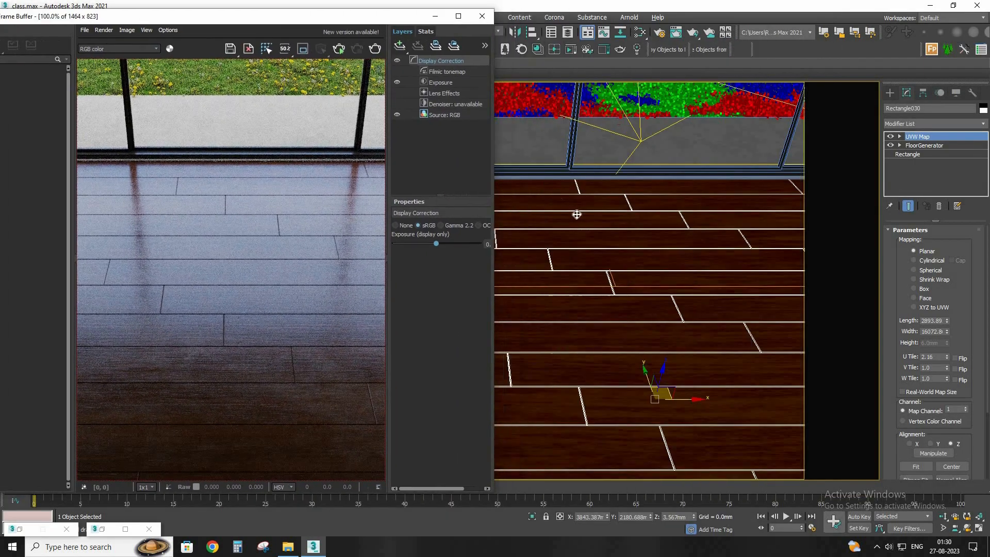
click(578, 214)
key(m)
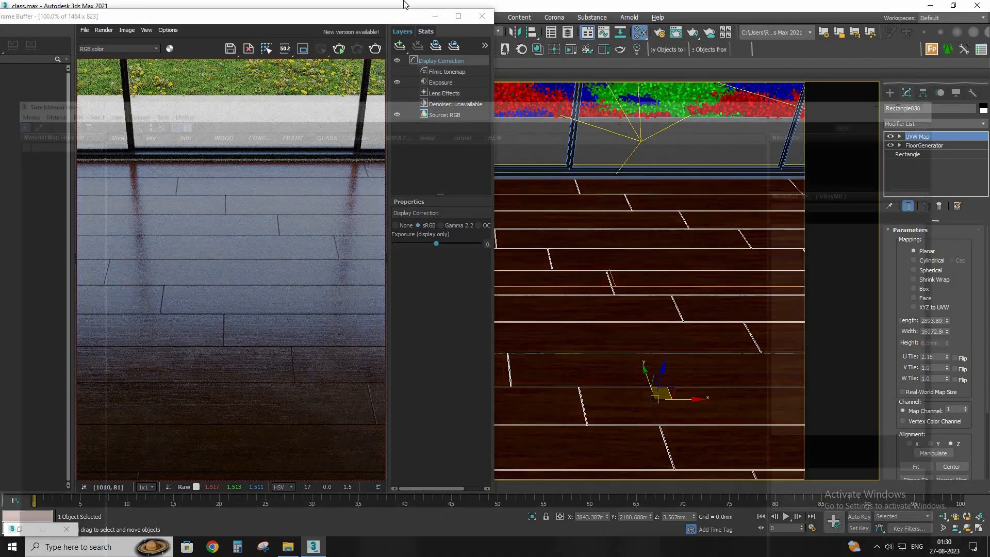
scroll(710, 241, down, 4)
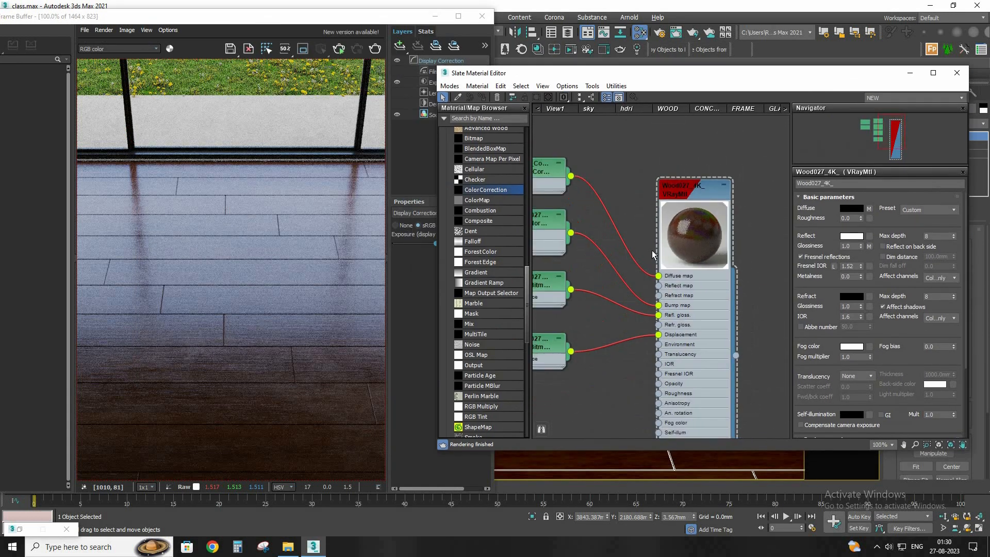
middle_drag(704, 171, 655, 187)
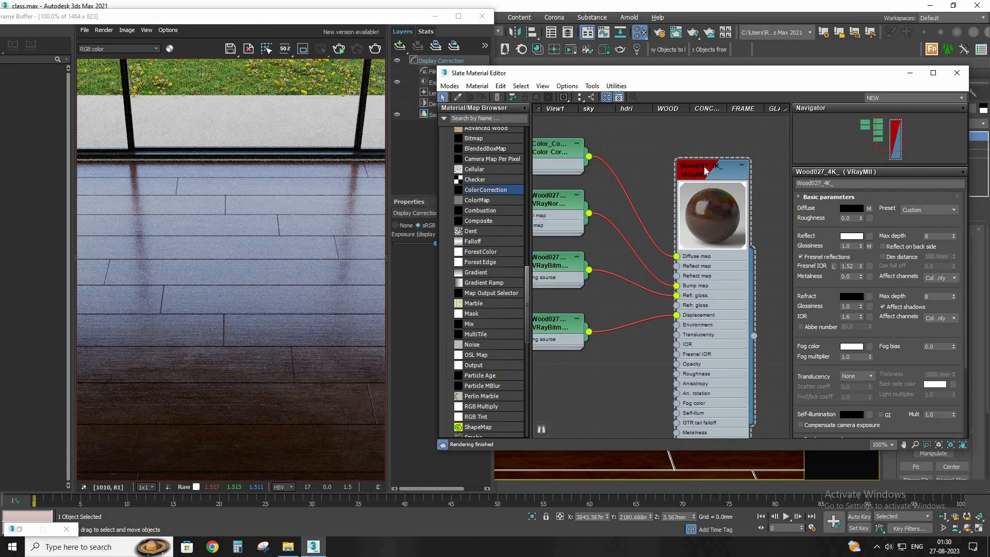
- Examine the Wood027_4K_ material in an enlarged preview window and close it
right_click(705, 168)
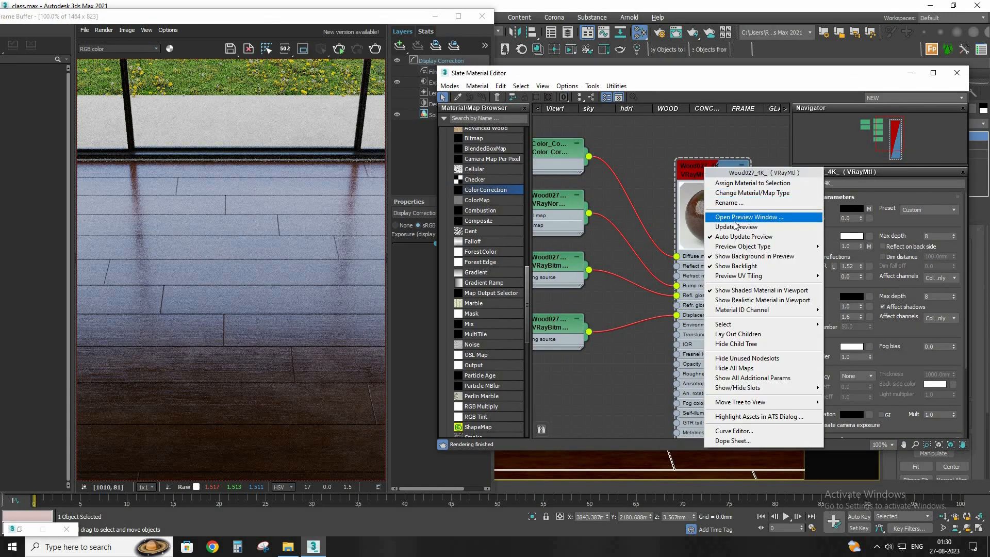
click(719, 216)
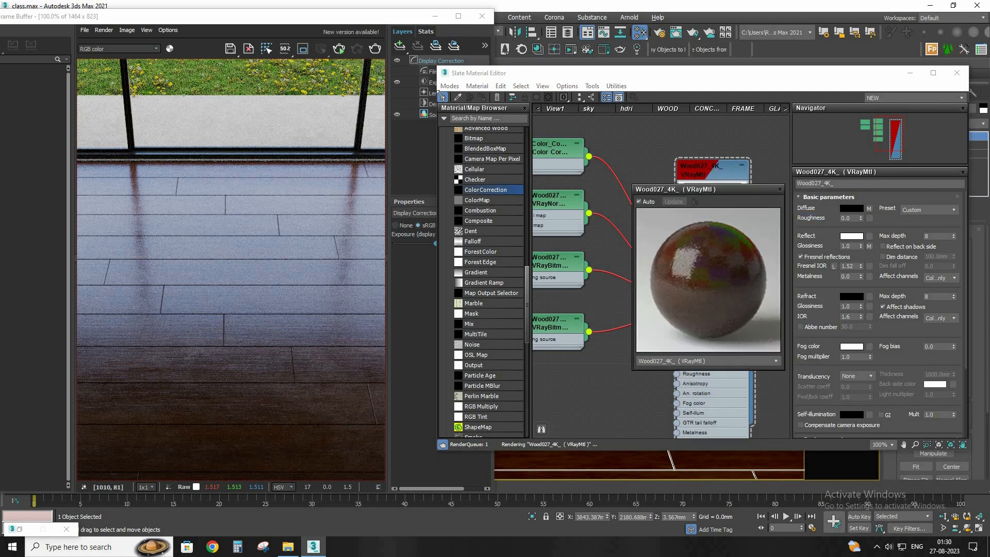
drag(632, 185, 441, 94)
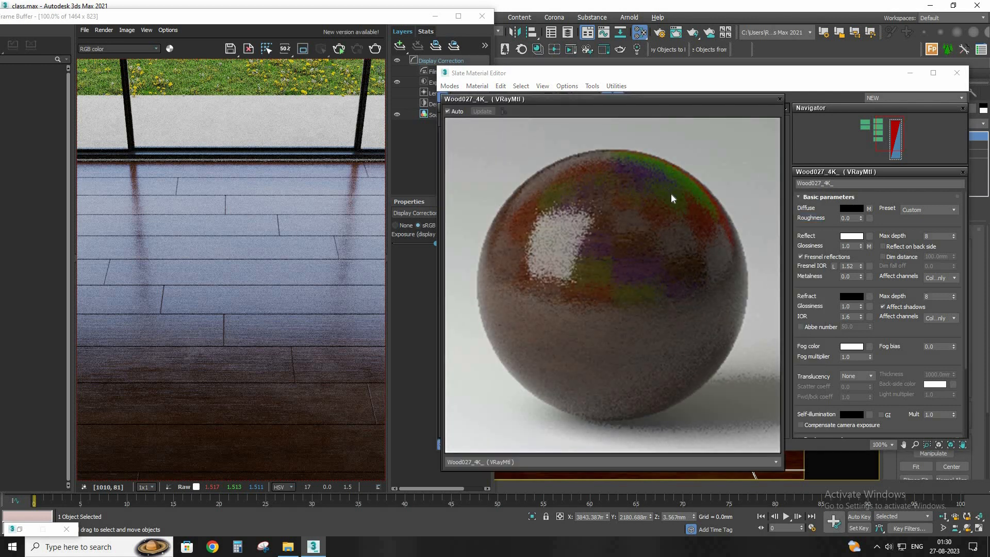
click(779, 99)
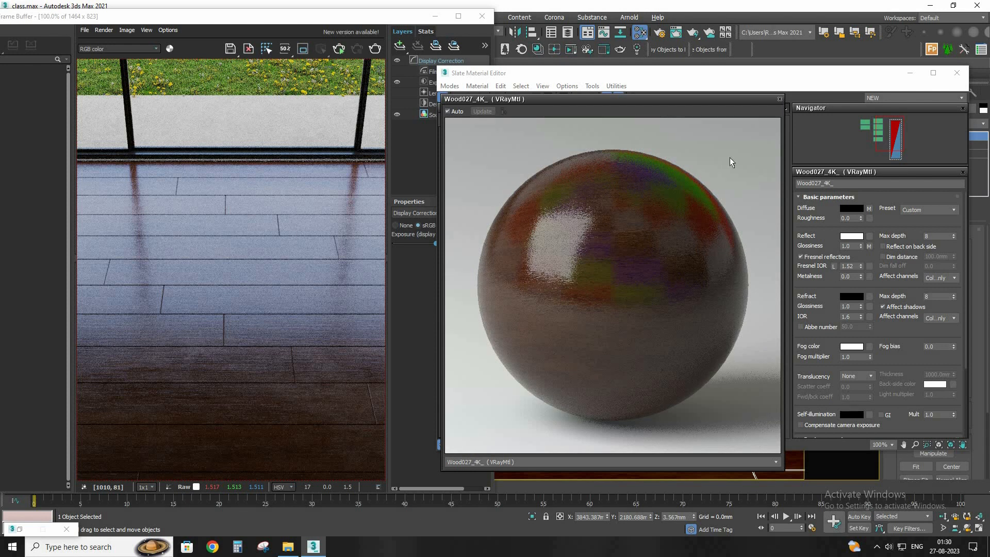
- Spread out the displacement and glossiness bitmap nodes and open the glossiness bitmap's parameters
middle_drag(624, 235, 663, 227)
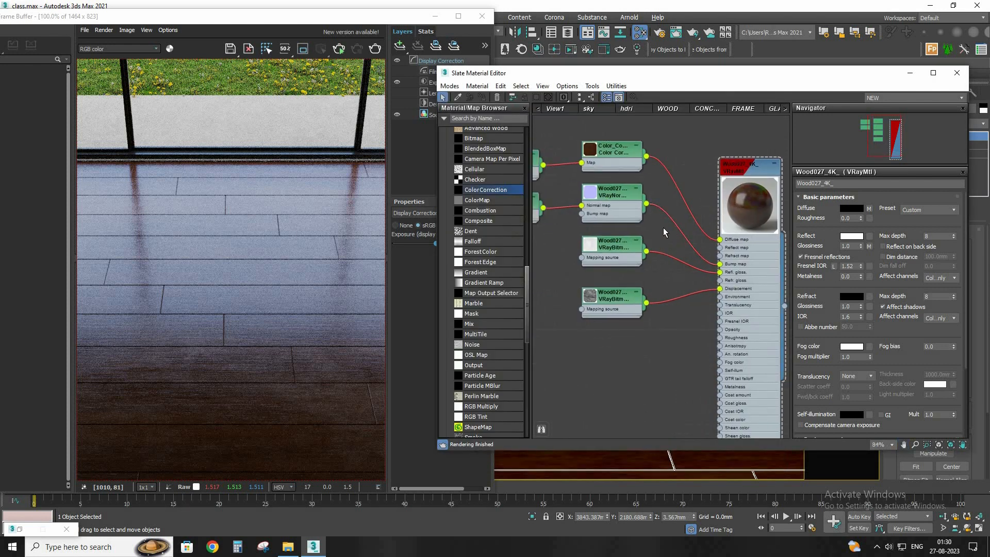
scroll(663, 228, up, 1)
drag(606, 301, 569, 320)
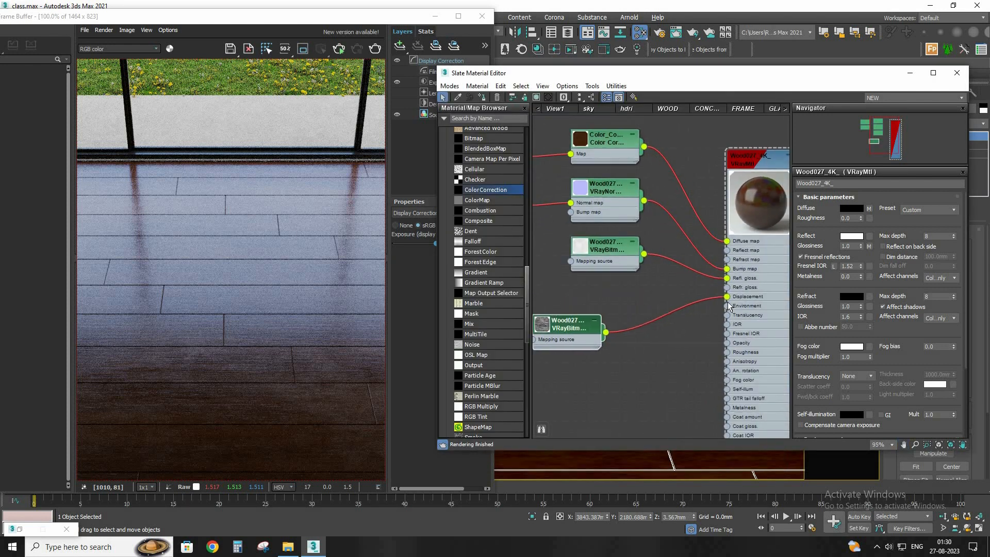
drag(574, 261, 544, 271)
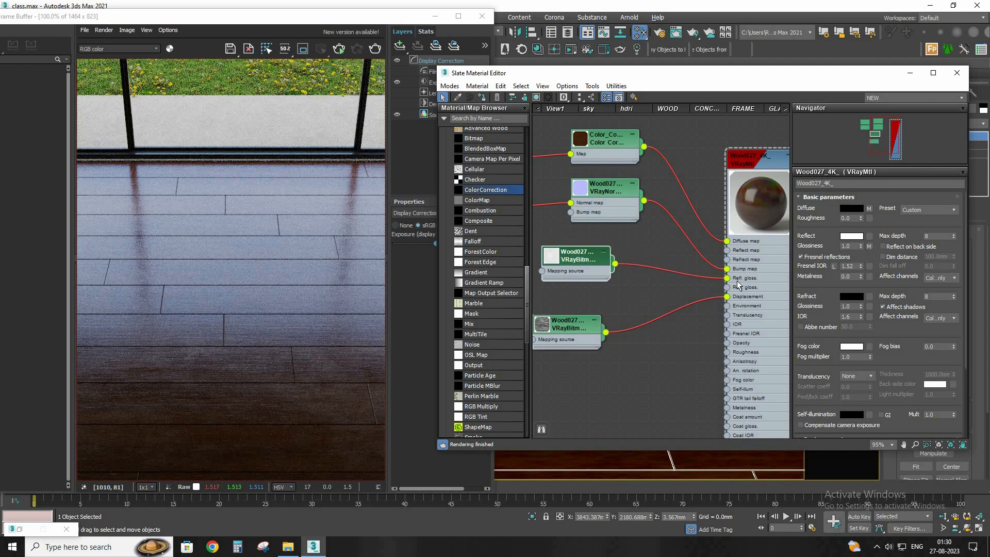
double_click(589, 261)
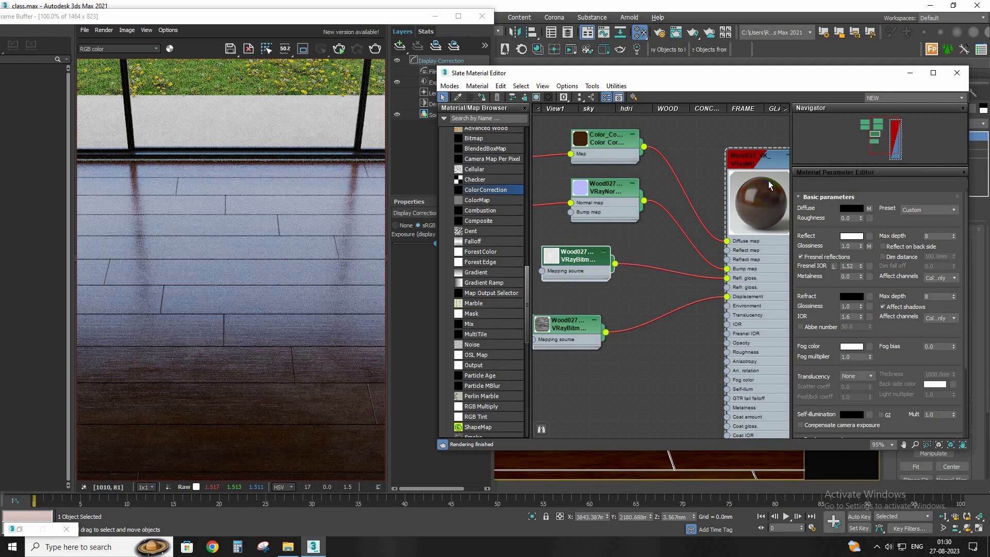
- Insert a ColorCorrection map between the glossiness bitmap and the material's Refl. gloss. input, and move the bitmap node clear of it
click(933, 73)
middle_drag(551, 225, 640, 214)
scroll(366, 239, up, 2)
middle_drag(376, 276, 382, 292)
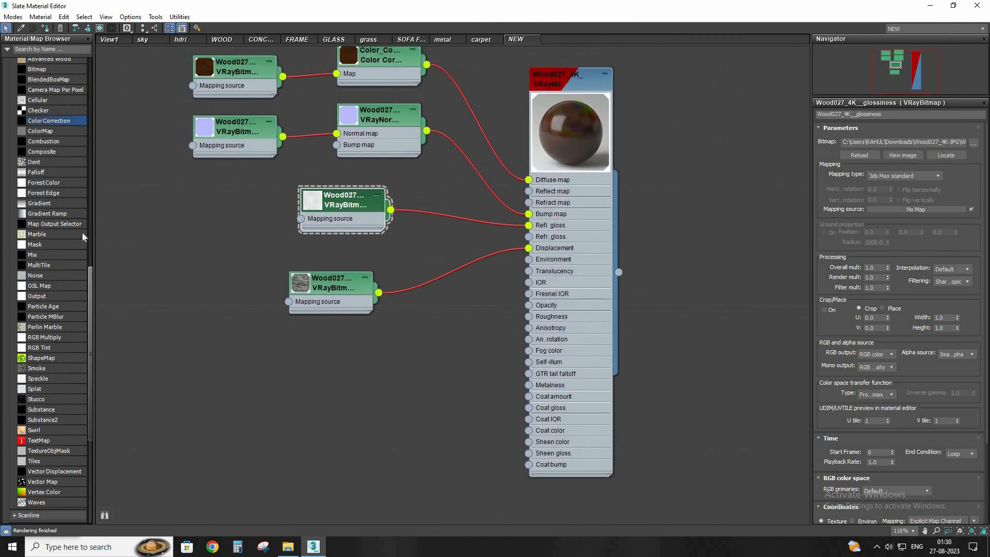
scroll(17, 105, up, 1)
scroll(17, 104, up, 5)
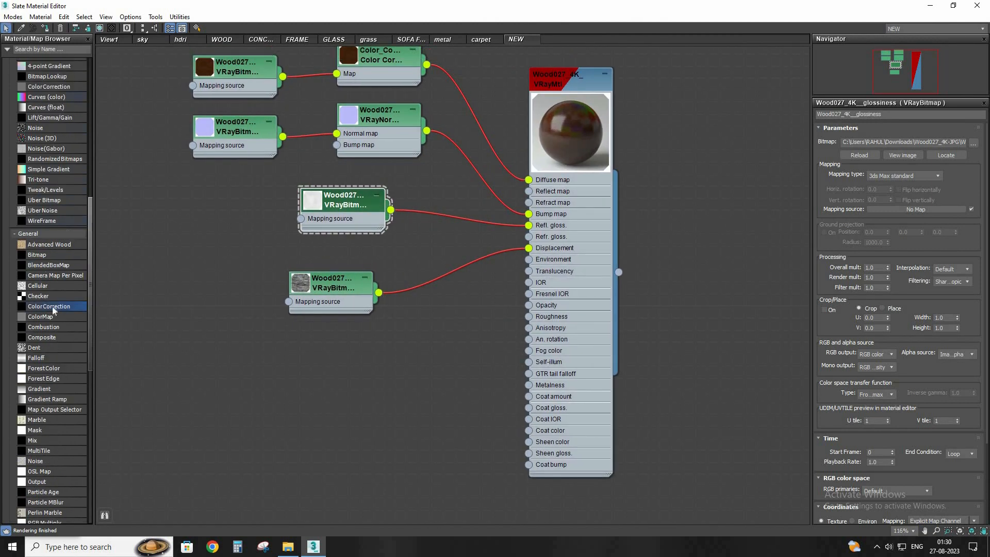
click(445, 216)
drag(407, 212, 398, 211)
drag(333, 206, 249, 243)
scroll(443, 202, up, 6)
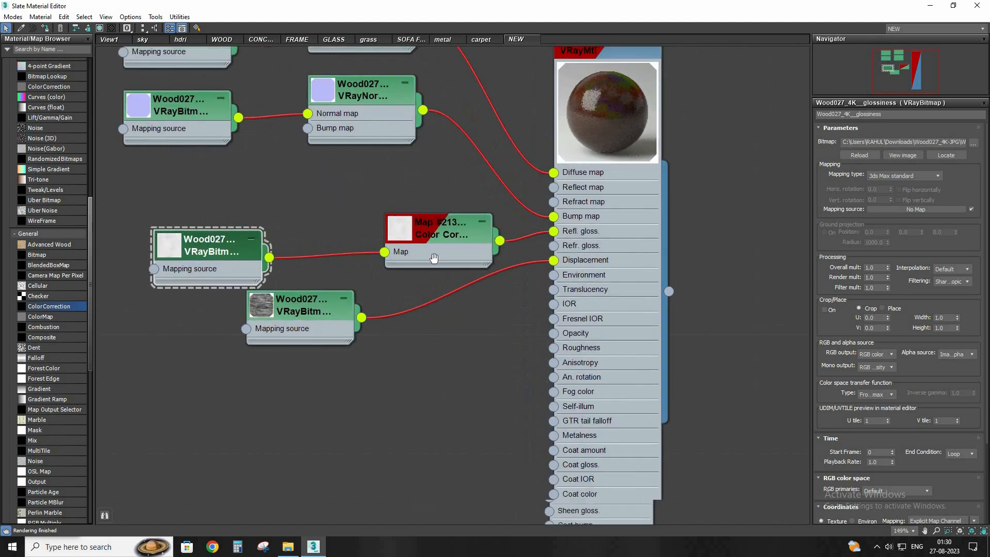
- Lower the Brightness of the glossiness Color Correction map to -32.226
middle_drag(435, 258, 396, 293)
double_click(396, 293)
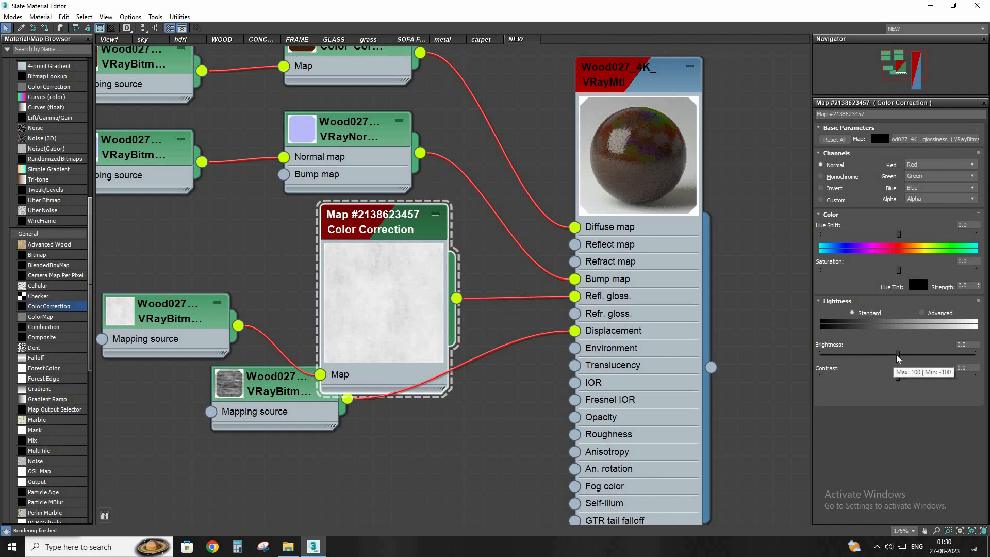
drag(893, 354, 866, 353)
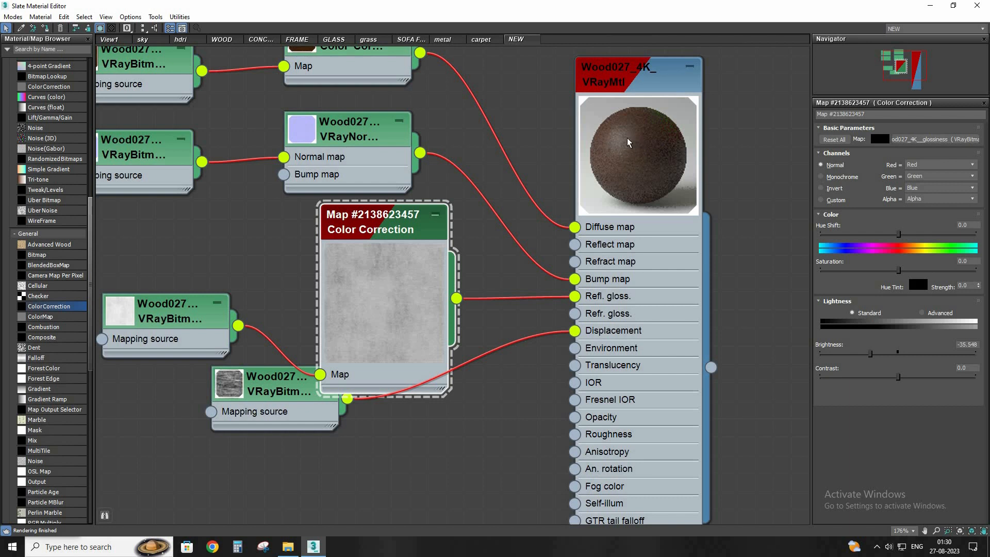
drag(870, 355, 838, 359)
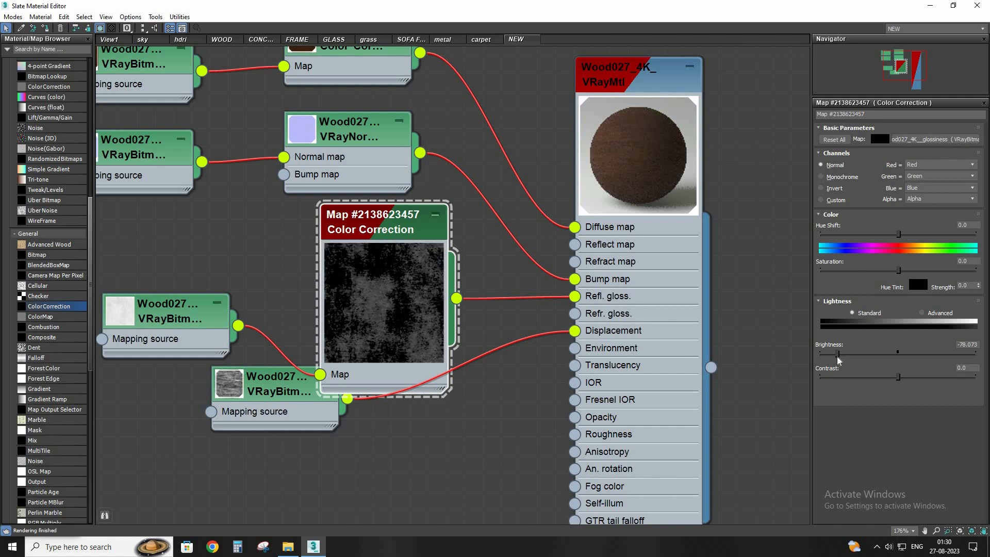
drag(837, 354, 869, 355)
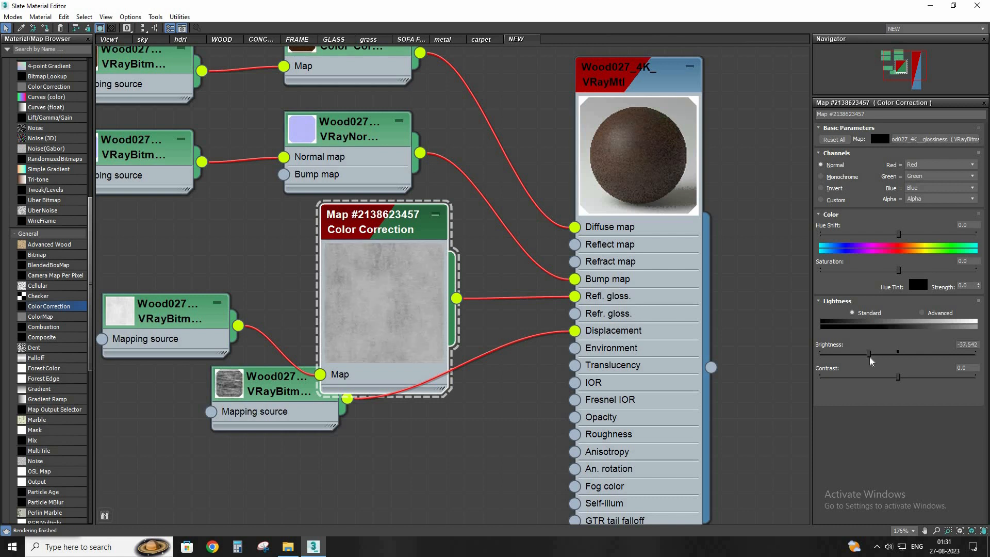
drag(870, 356, 873, 358)
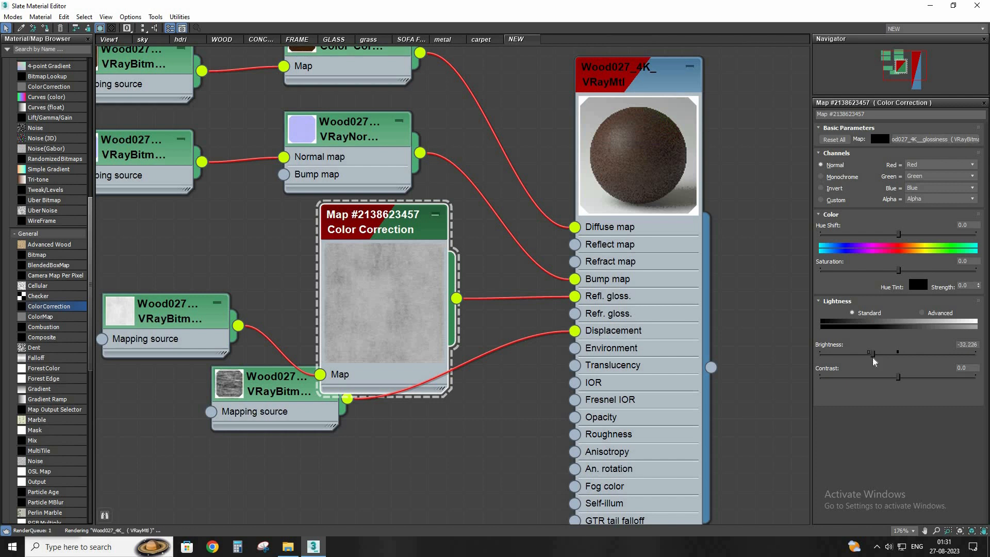
- Select the Wood027_4K_ material, then re-render the floor interactively in the maximized V-Ray Frame Buffer and stop the render
click(630, 77)
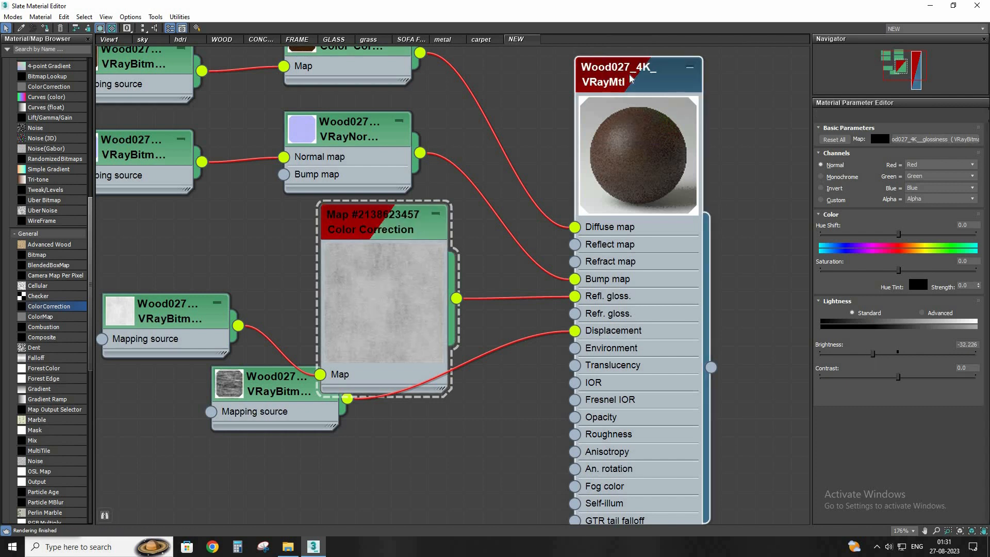
click(621, 94)
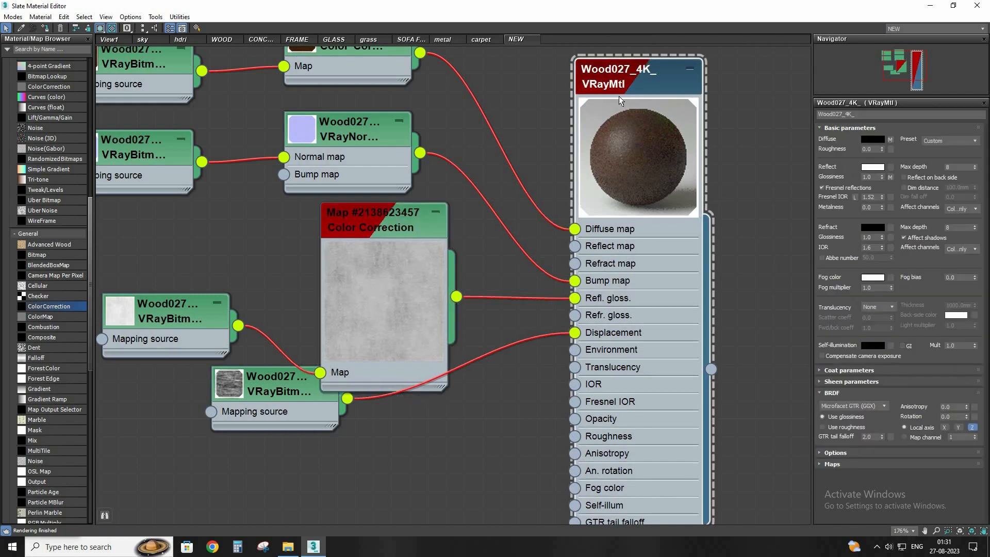
click(930, 5)
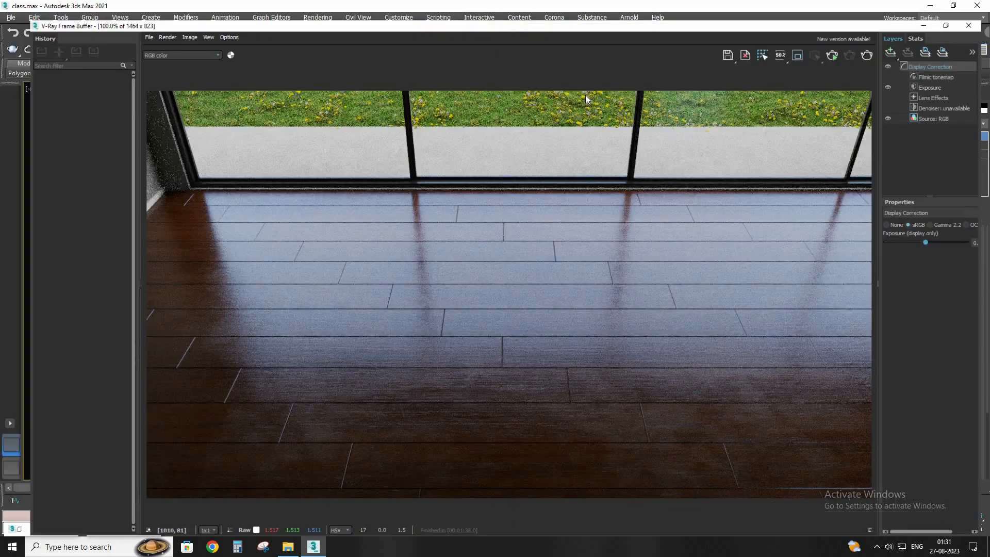
click(466, 18)
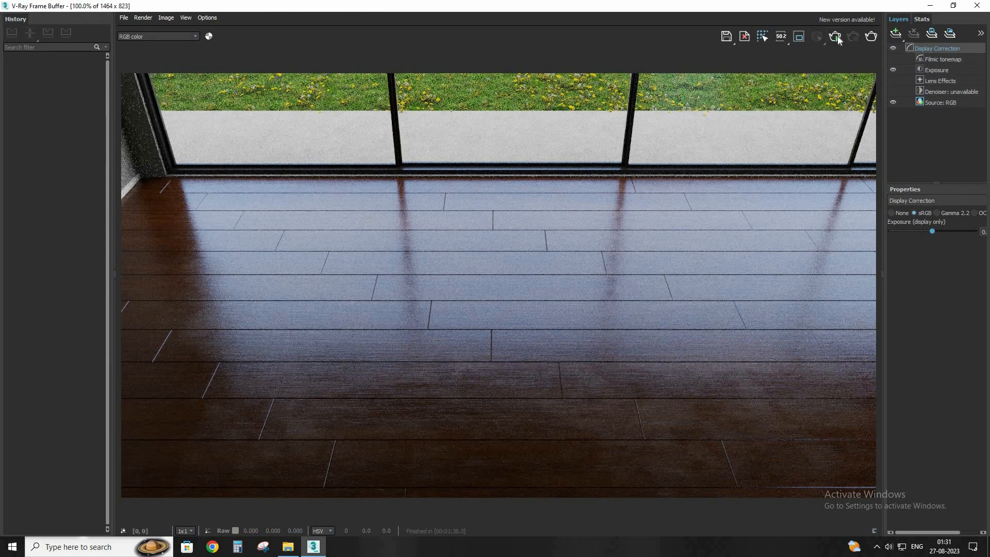
click(835, 36)
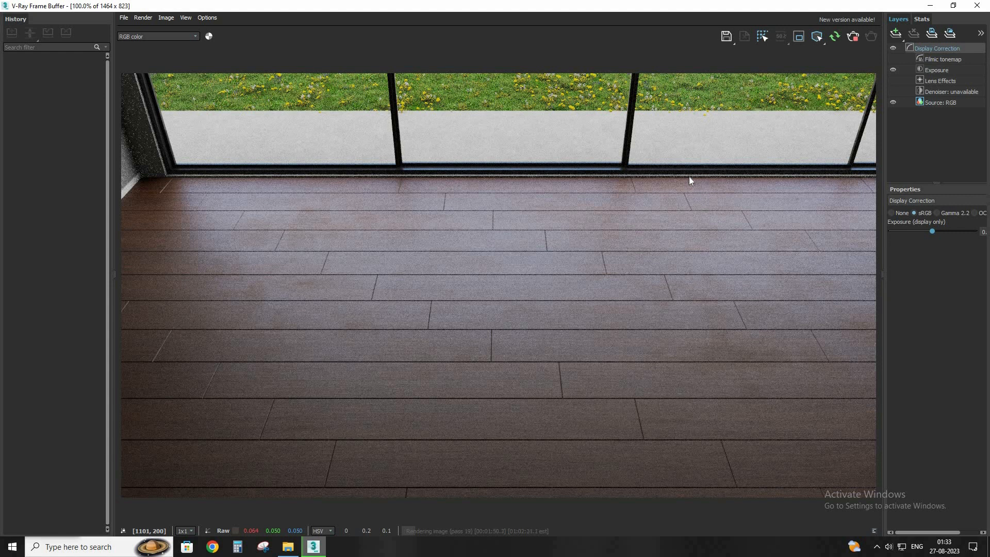
click(853, 38)
- Align the glossiness Color Correction node under the Normal map node, reopen its parameters, and return to the scene viewport
key(m)
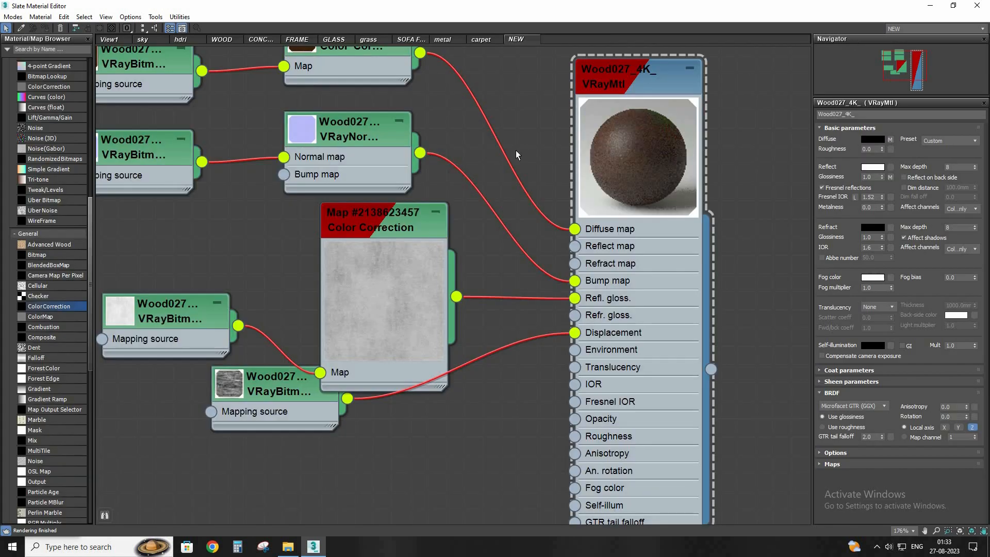
drag(385, 218, 351, 216)
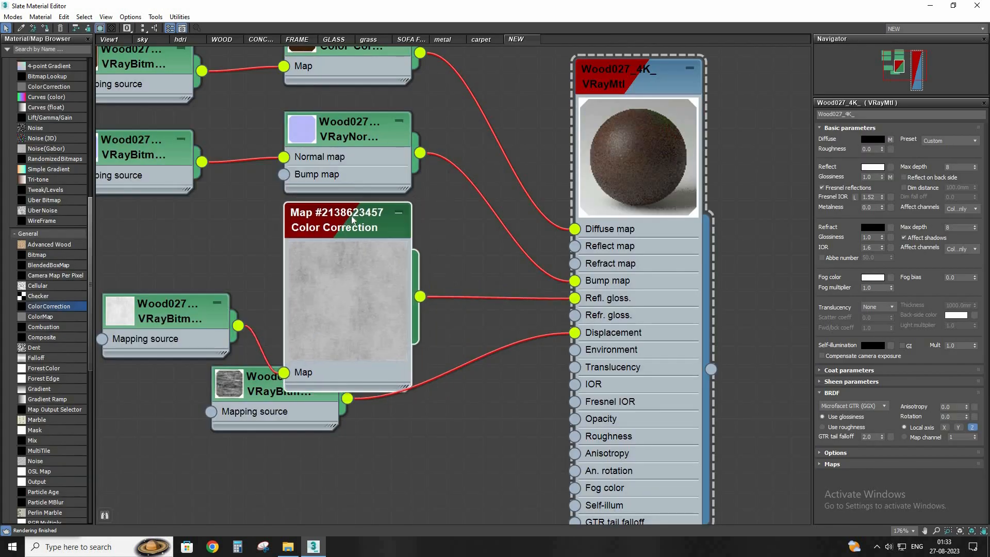
double_click(351, 215)
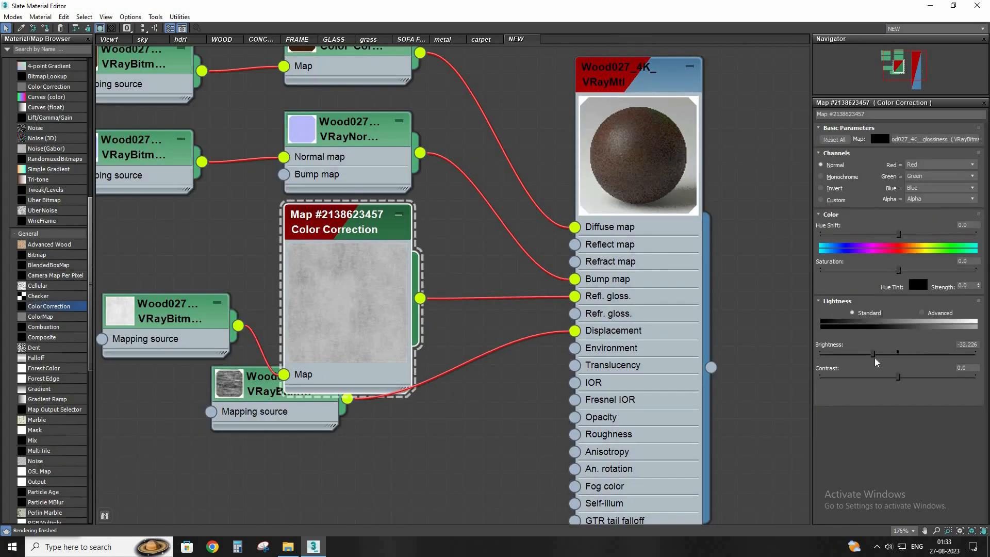
click(929, 5)
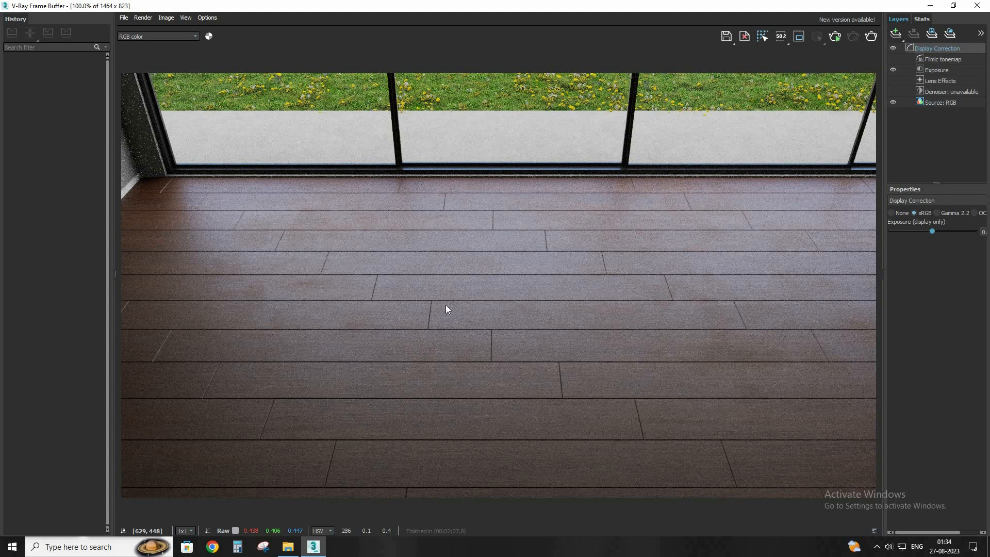
click(930, 5)
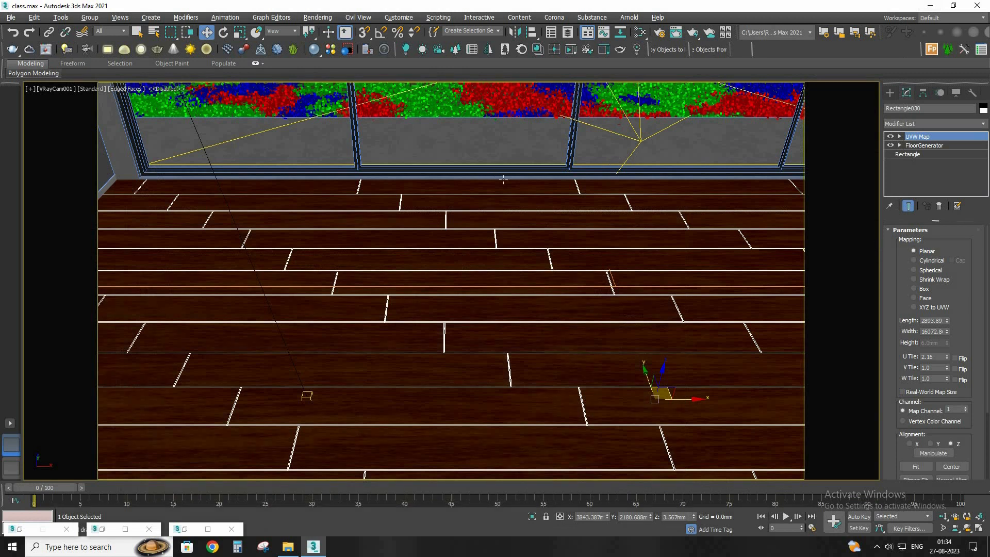
click(438, 17)
click(461, 148)
click(976, 8)
- Open the toolbar settings of Customize User Interface and show the actions of the DMZ category
click(398, 17)
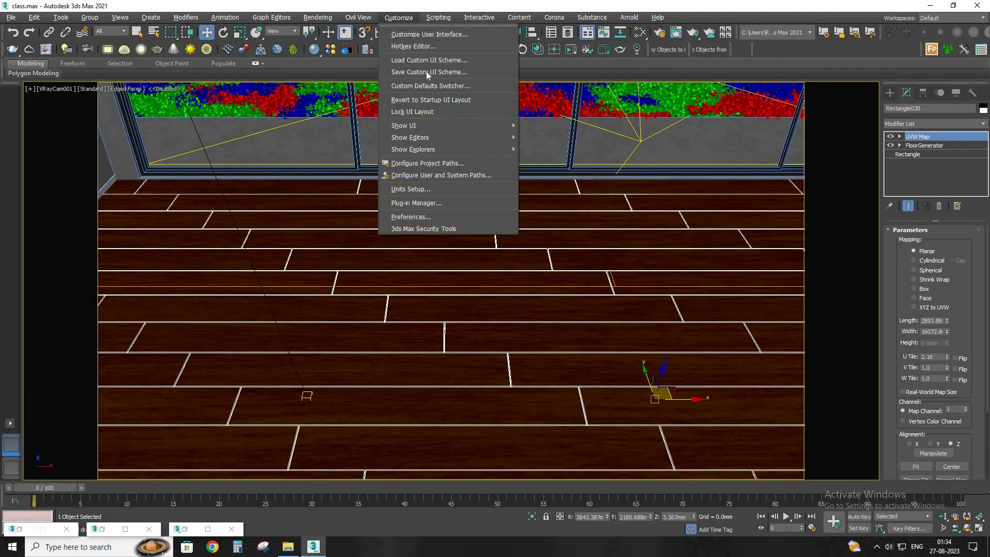
click(426, 35)
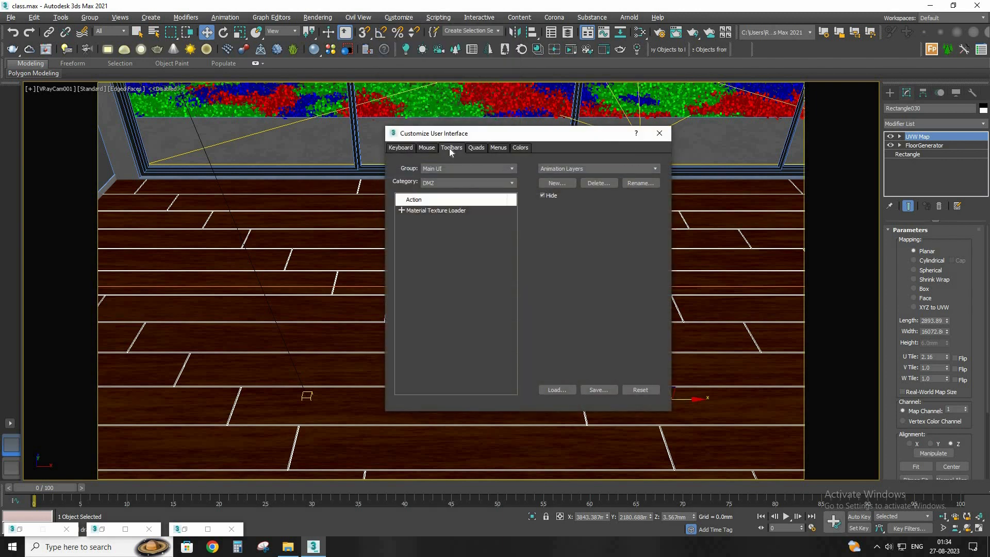
click(447, 184)
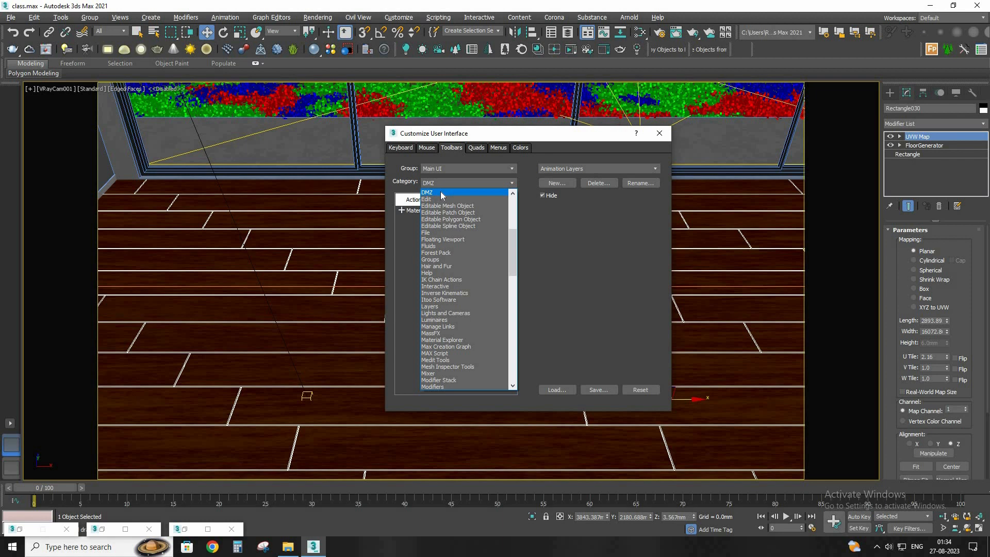
click(436, 266)
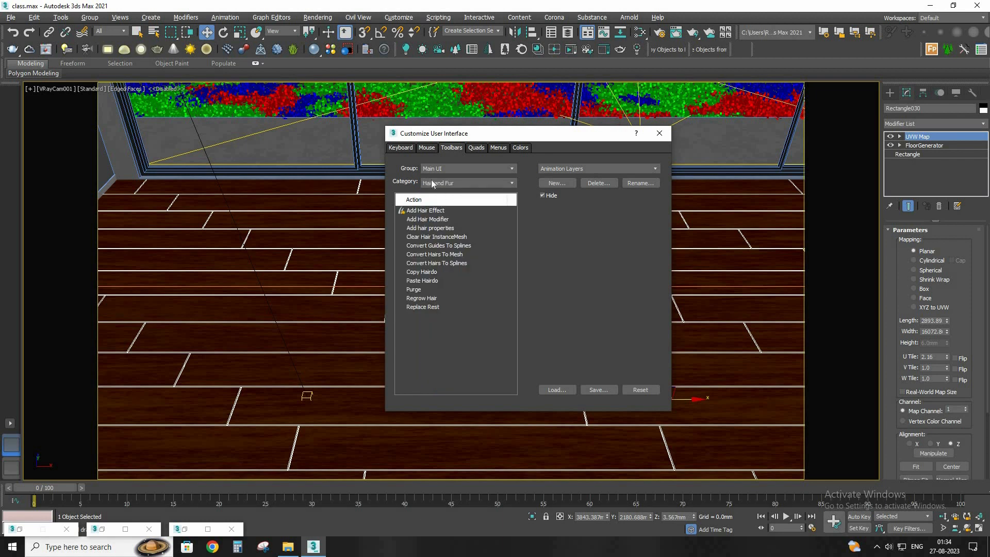
click(448, 184)
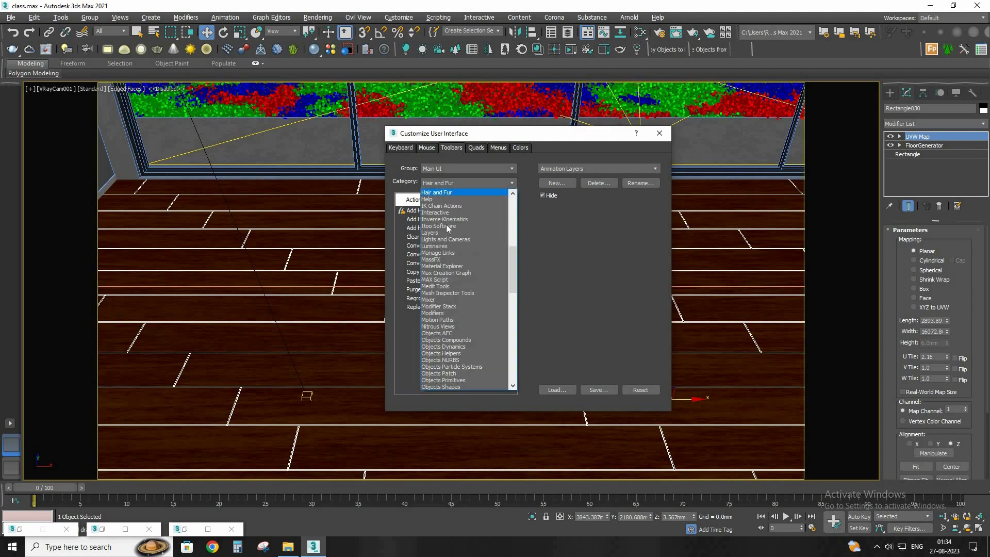
scroll(447, 224, up, 10)
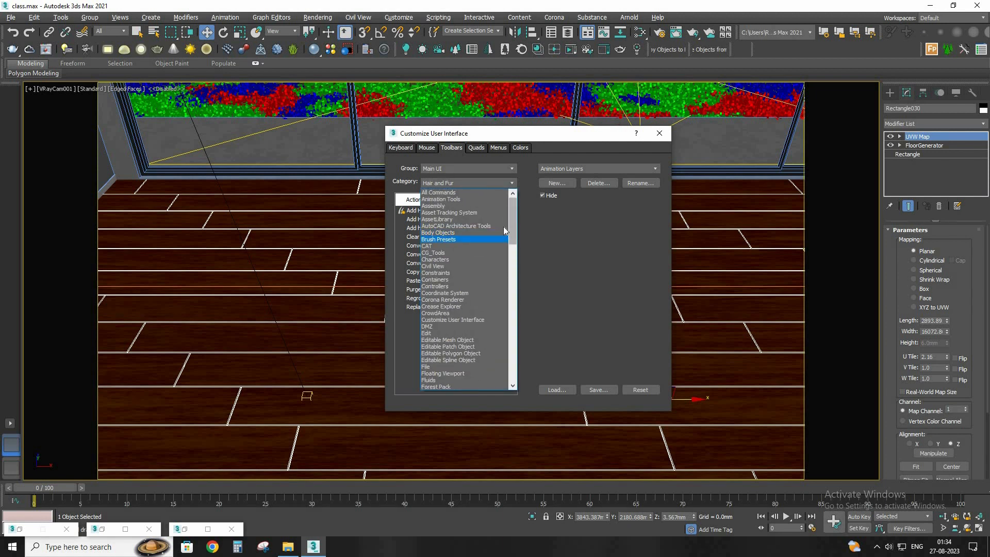
click(440, 327)
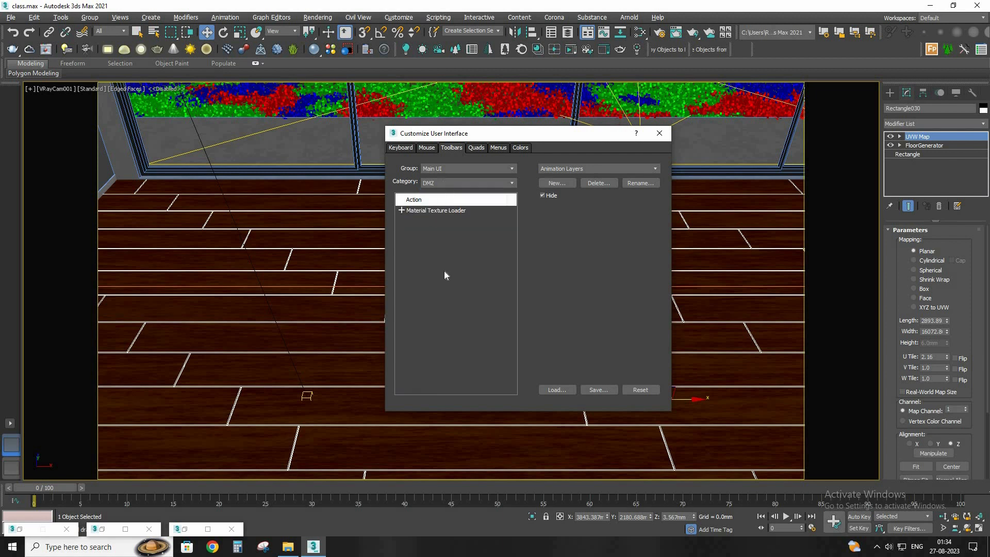
- Try to create a new toolbar named ML
click(555, 184)
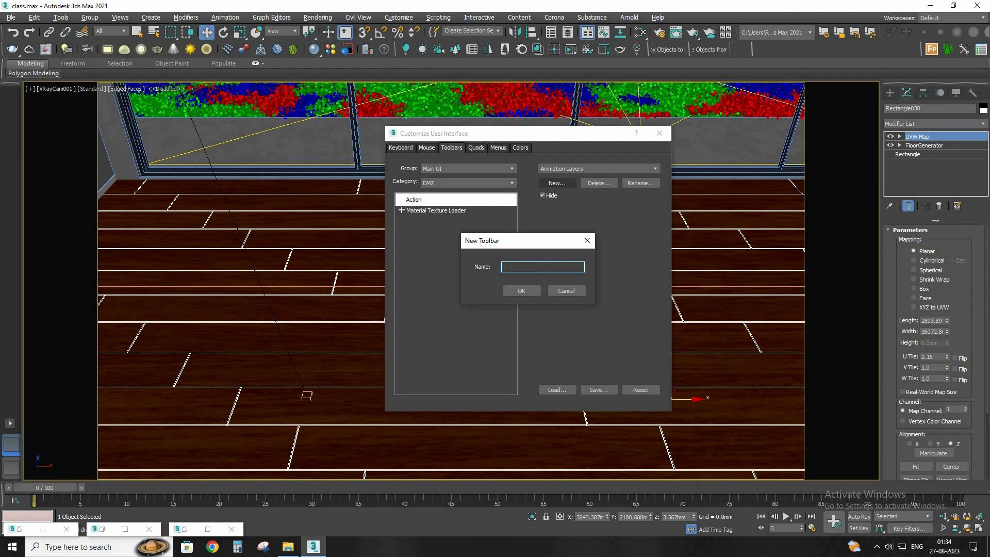
text(m)
key(BackSpace)
text(ML)
click(529, 290)
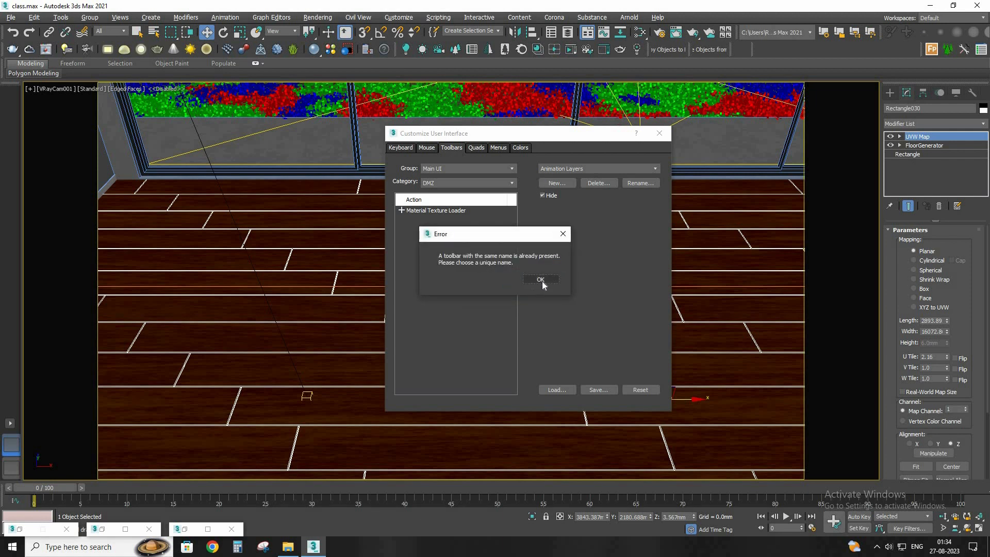
click(541, 279)
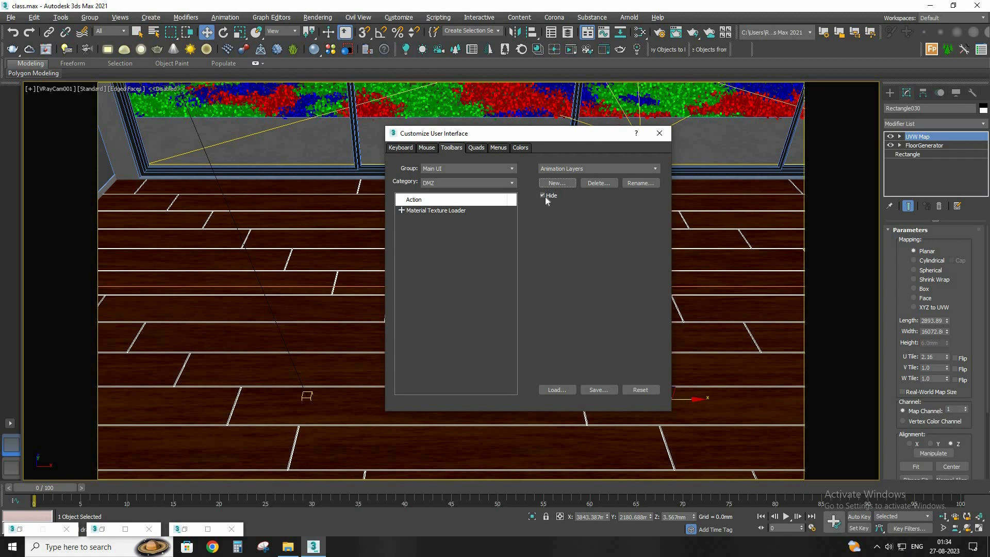
- Create a new toolbar named MTL, move it clear of the dialog, and add the Material Texture Loader action to it
click(551, 183)
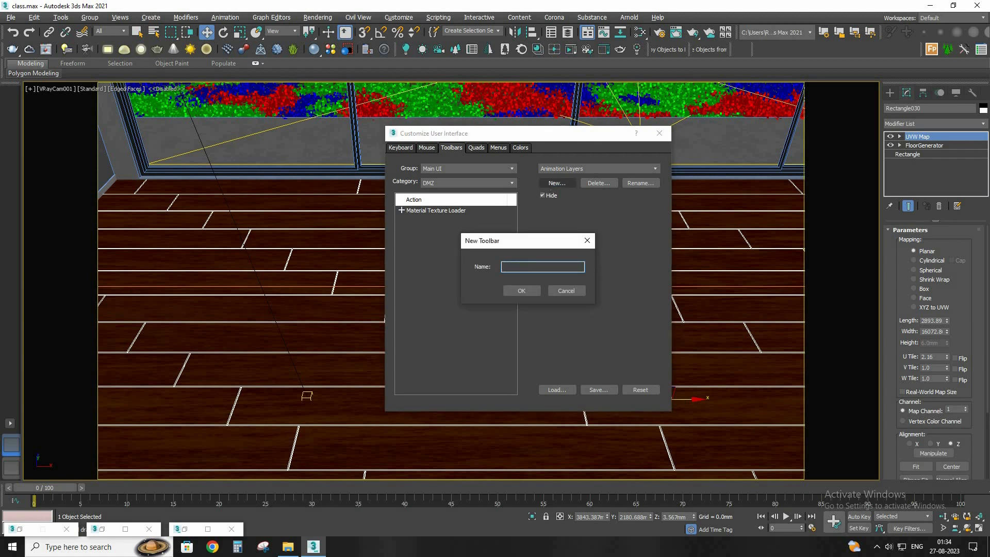
text(MTL)
click(537, 290)
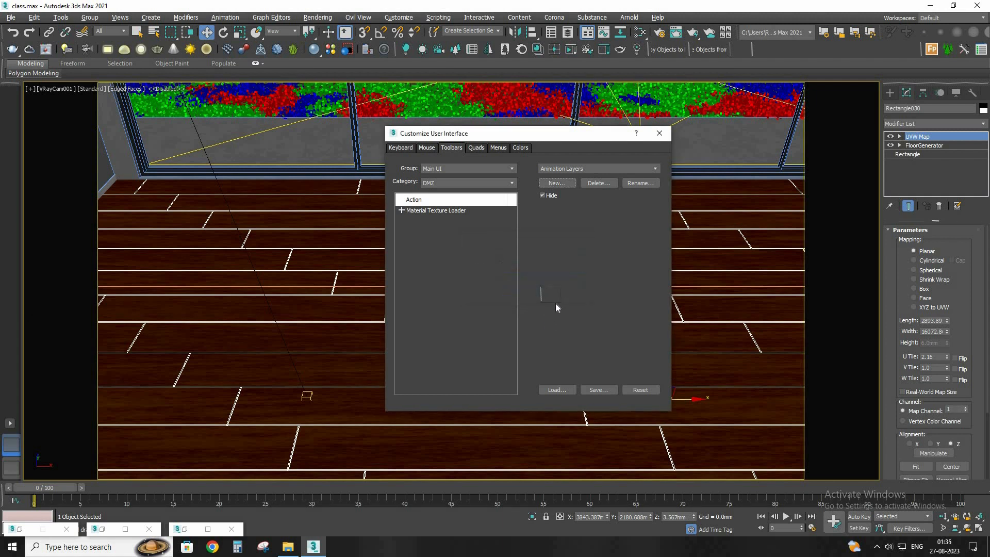
drag(541, 295, 707, 242)
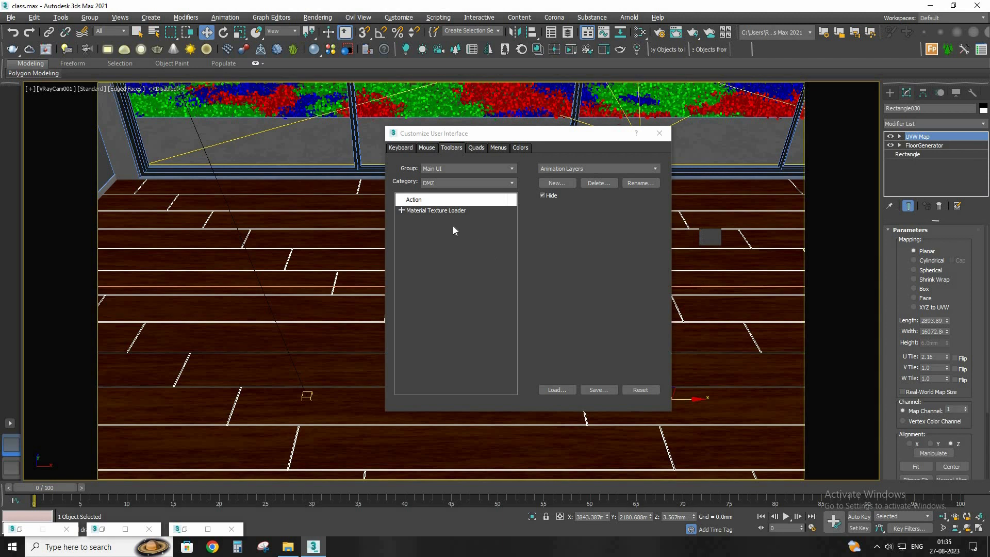
drag(437, 212, 755, 103)
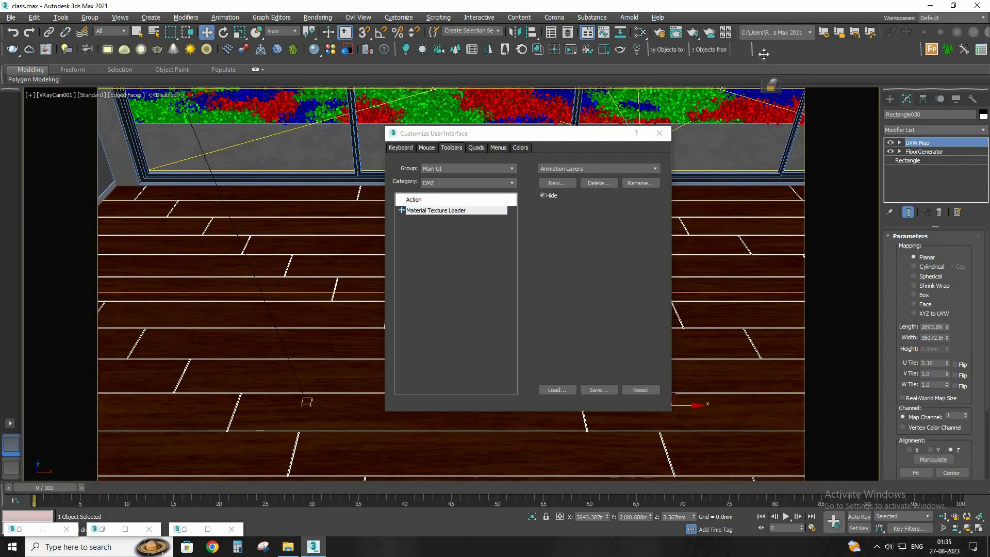
- Dock the new toolbar in the second toolbar row, close the customization dialog, and briefly launch Material Texture Loader to check it
drag(732, 148, 732, 149)
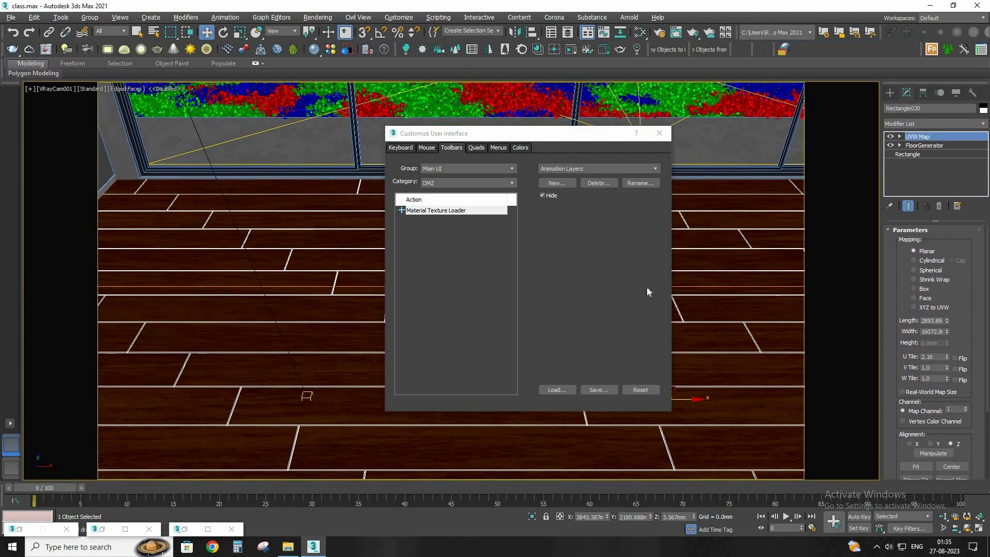
click(658, 133)
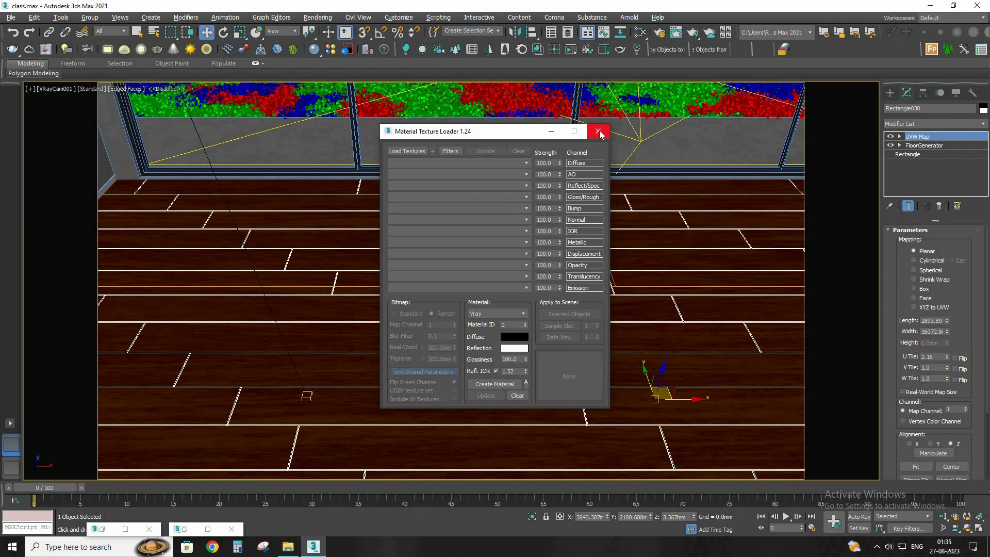
click(599, 132)
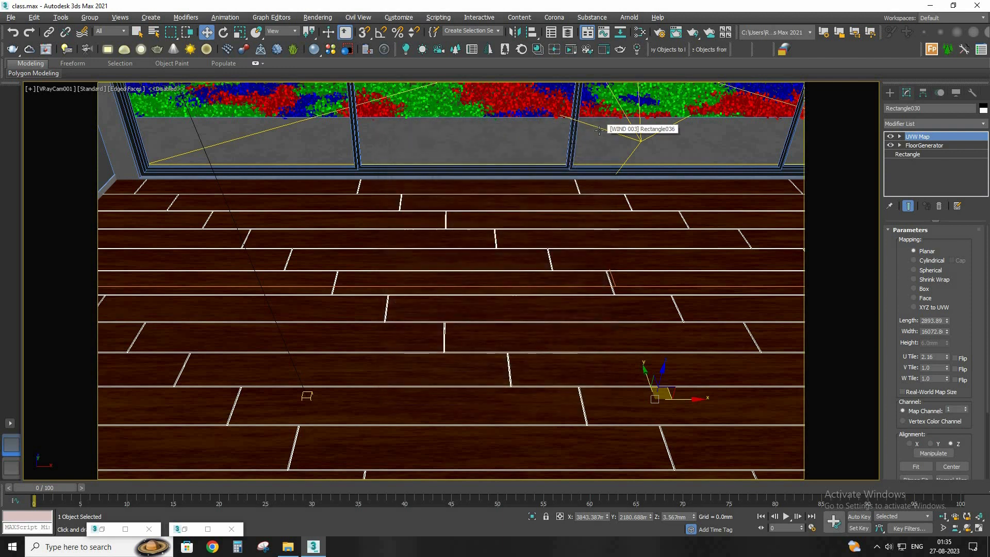